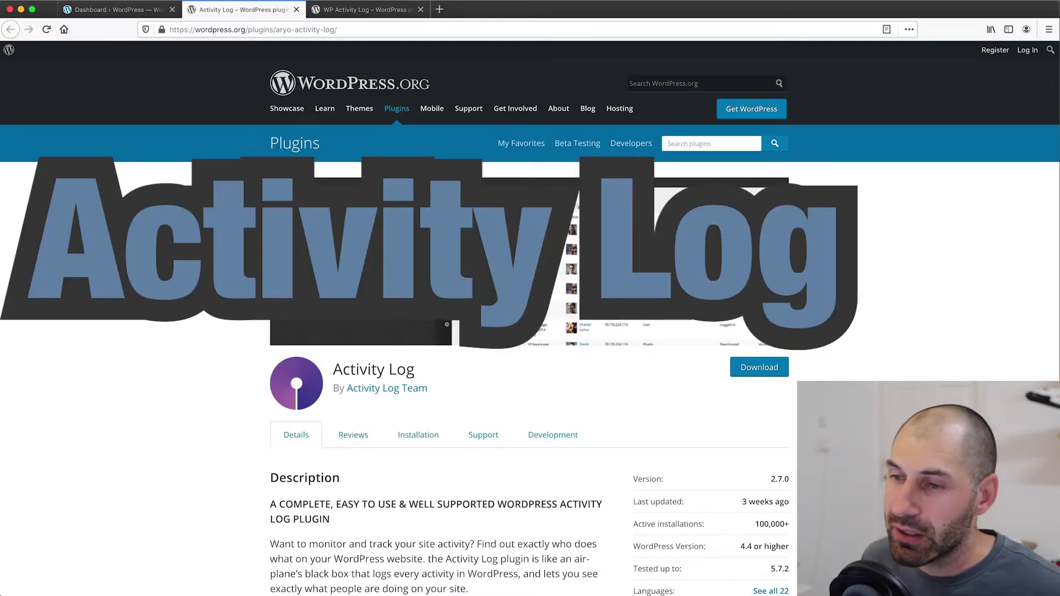
Step: Review the Activity Log plugin's logged-events list on wordpress.org, then return to the site's Dashboard
{"action": "scroll", "coordinate": [237, 250], "scroll_direction": "down", "scroll_amount": 5}
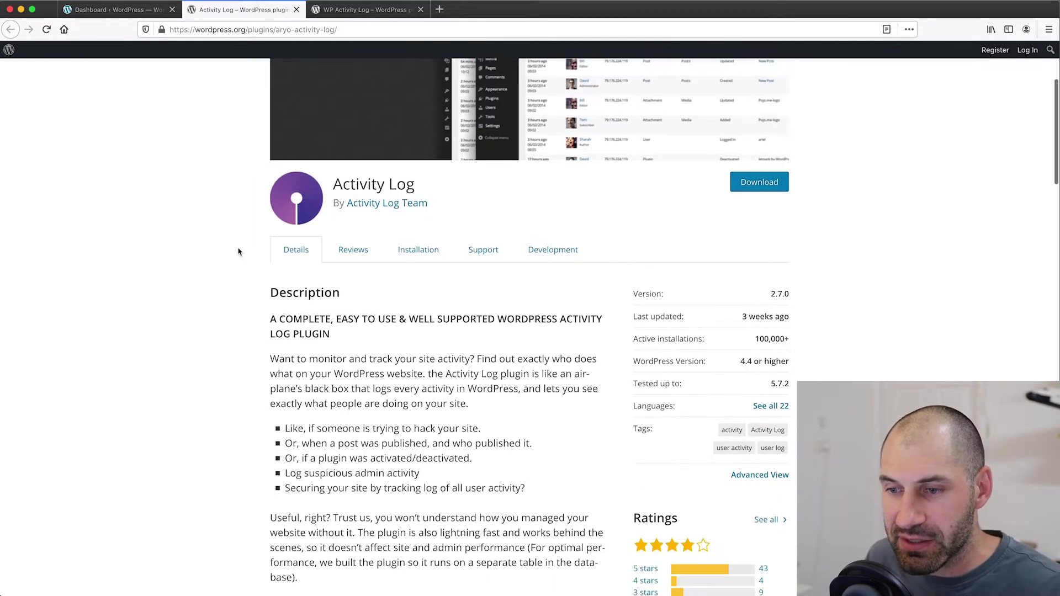
{"action": "scroll", "coordinate": [240, 252], "scroll_direction": "down", "scroll_amount": 6}
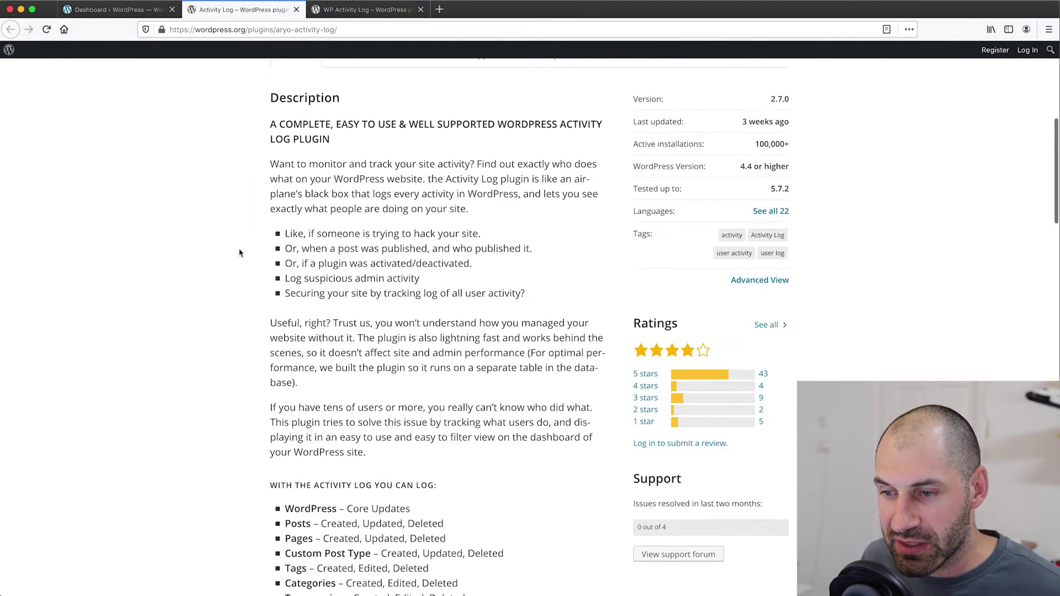
{"action": "scroll", "coordinate": [240, 253], "scroll_direction": "down", "scroll_amount": 6}
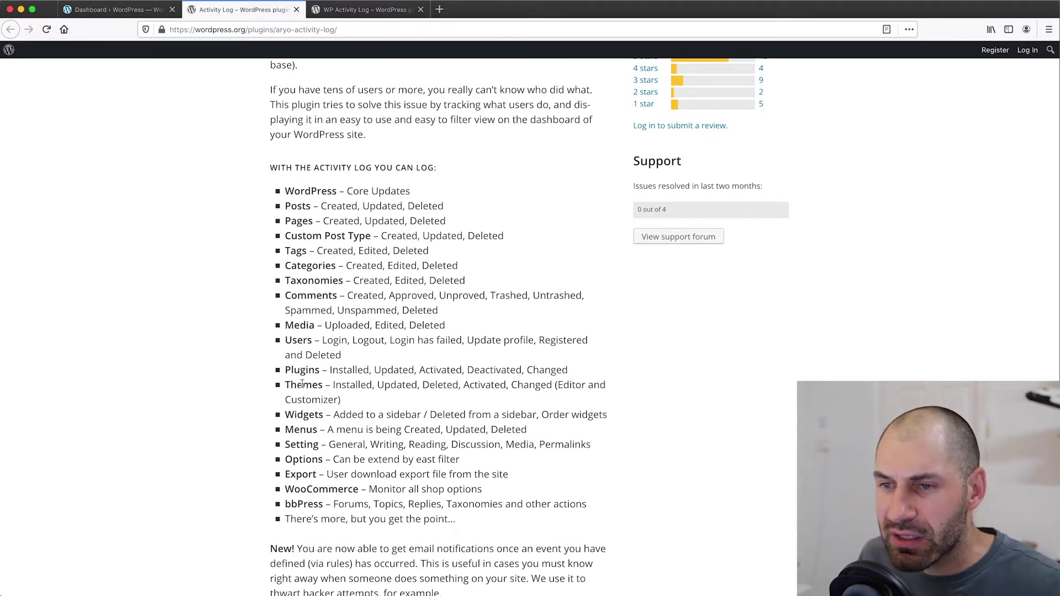
{"action": "scroll", "coordinate": [299, 386], "scroll_direction": "down", "scroll_amount": 1}
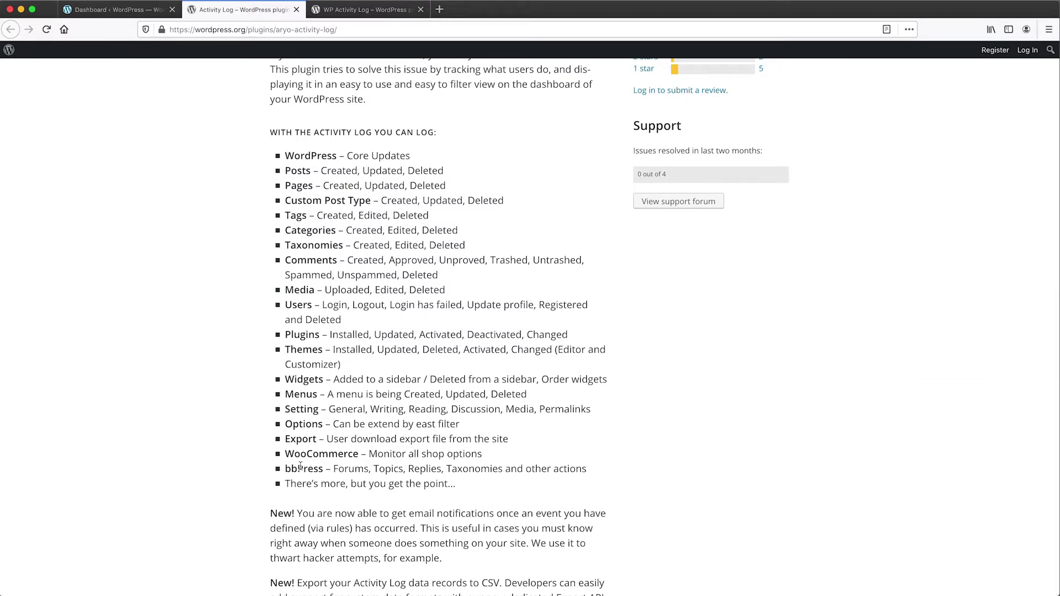
{"action": "left_click", "coordinate": [135, 10]}
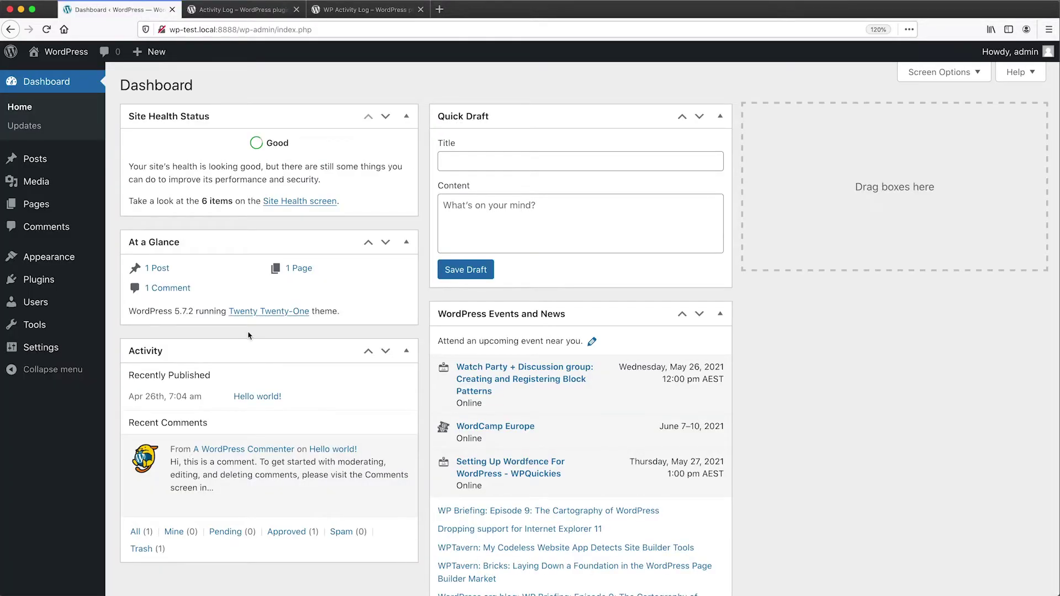
Step: Search Add New Plugins for 'activity log', then install and activate the Activity Log plugin
{"action": "left_click", "coordinate": [57, 282]}
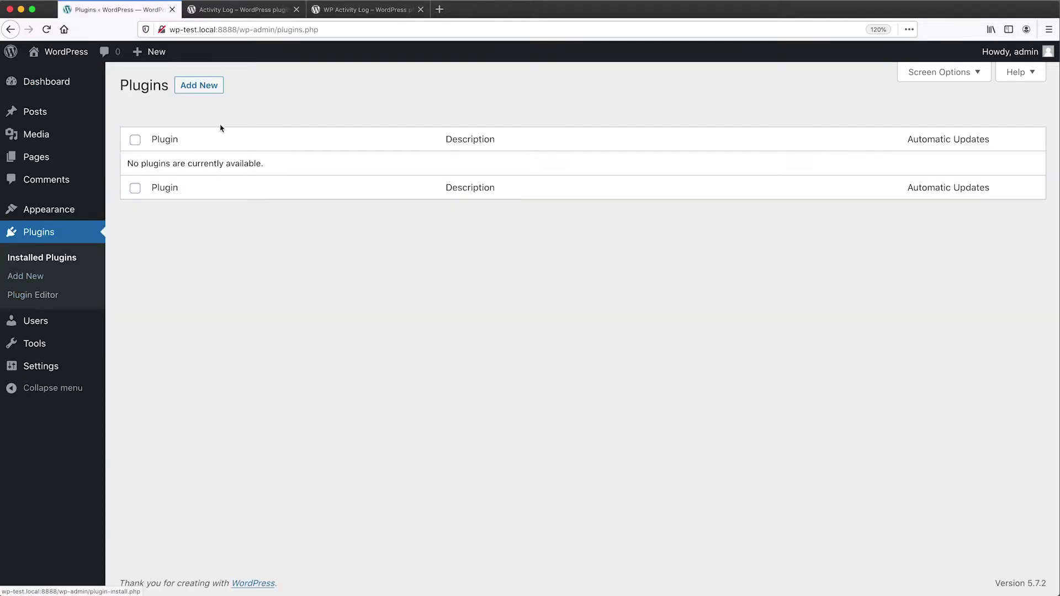
{"action": "left_click", "coordinate": [199, 87]}
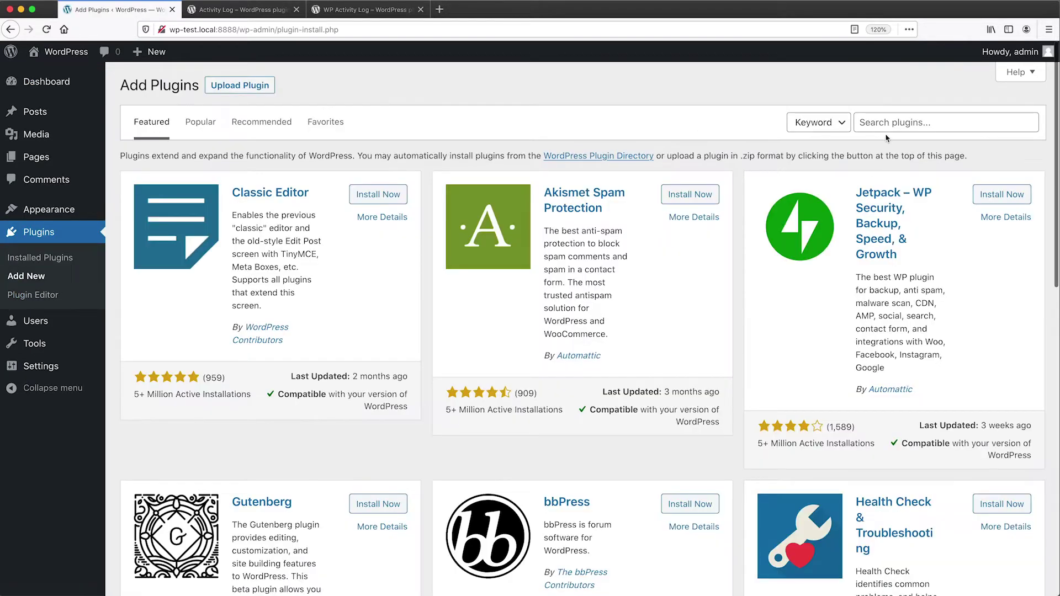
{"action": "type", "text": "activ"}
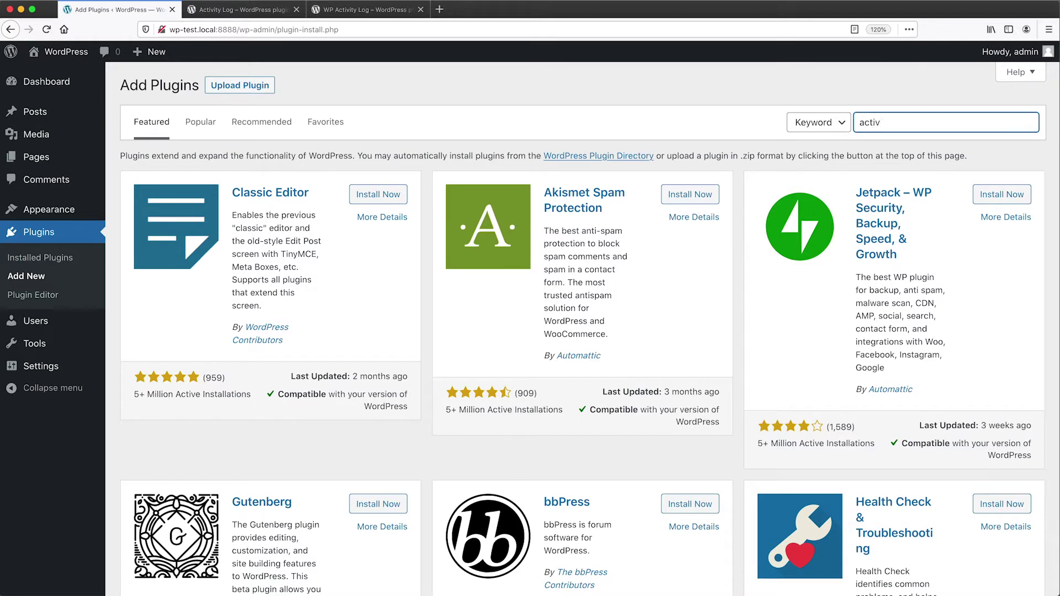
{"action": "type", "text": "ity log"}
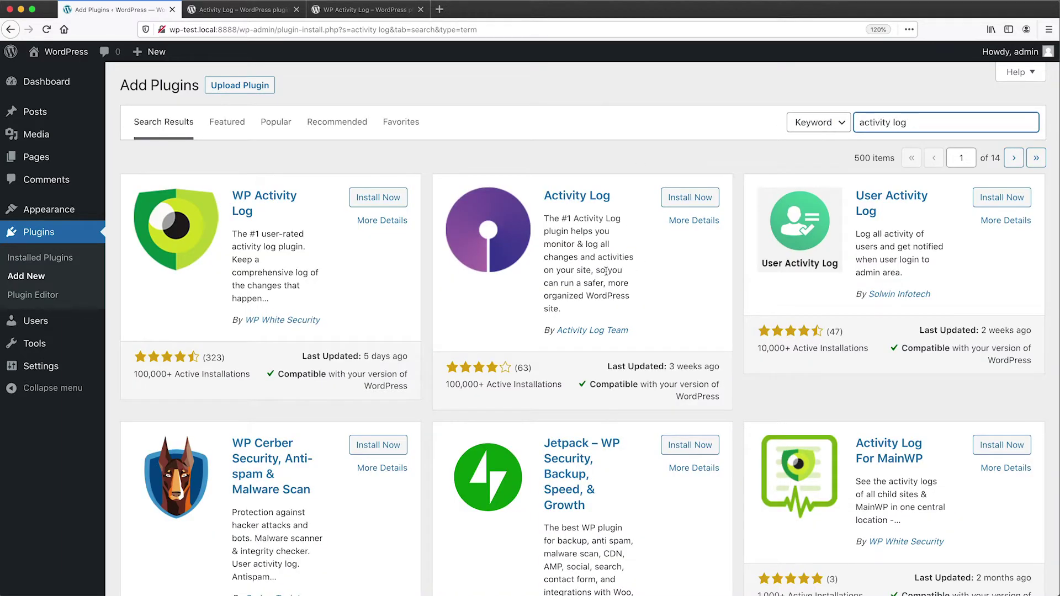
{"action": "left_click", "coordinate": [691, 197]}
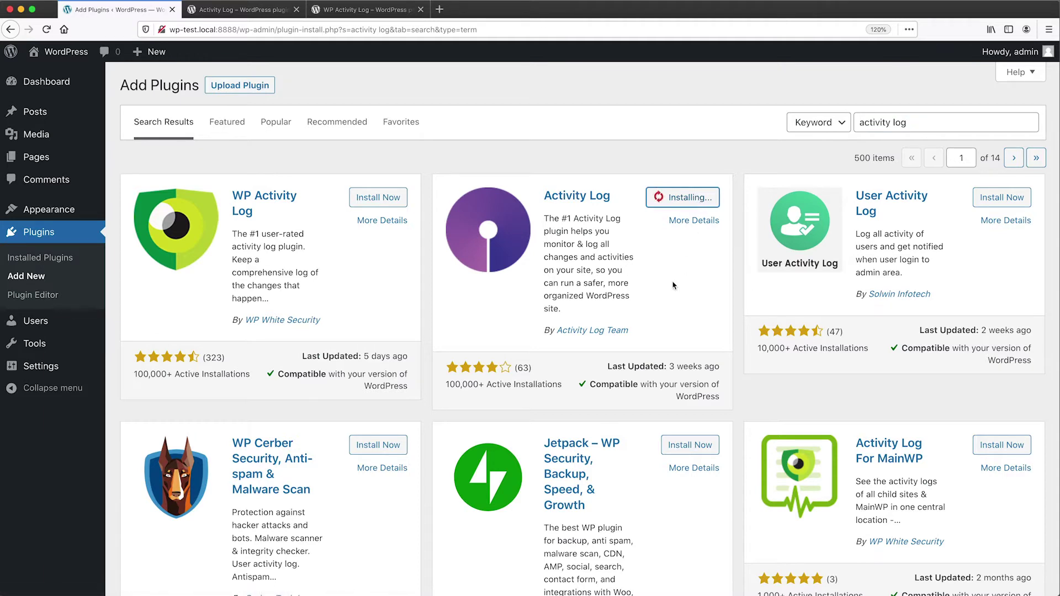
{"action": "left_click", "coordinate": [700, 196]}
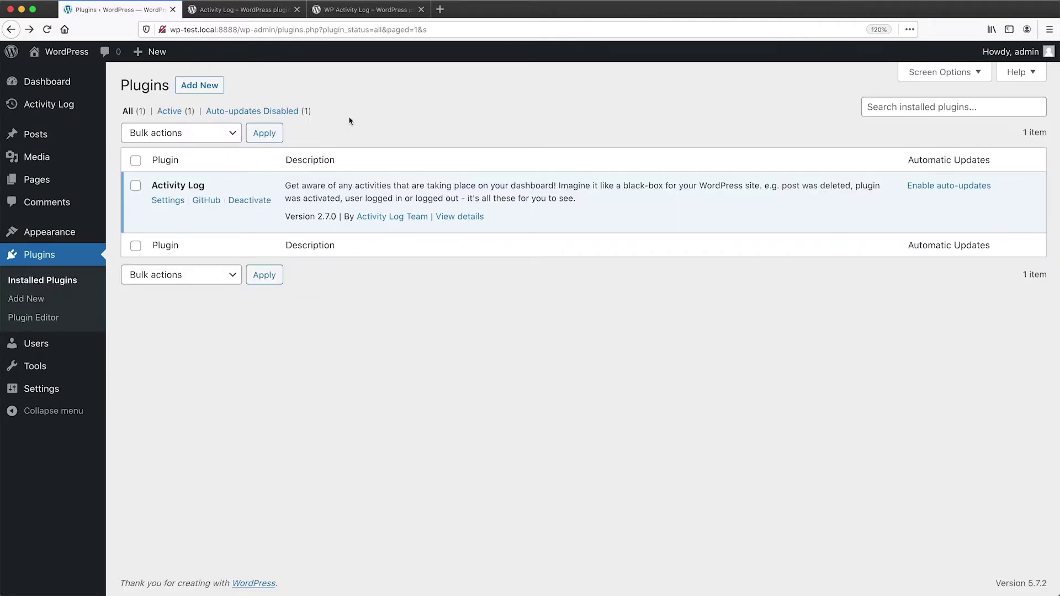
Step: View the Activity Log page's plugin-activation entry and open a private browsing window
{"action": "mouse_move", "coordinate": [49, 112]}
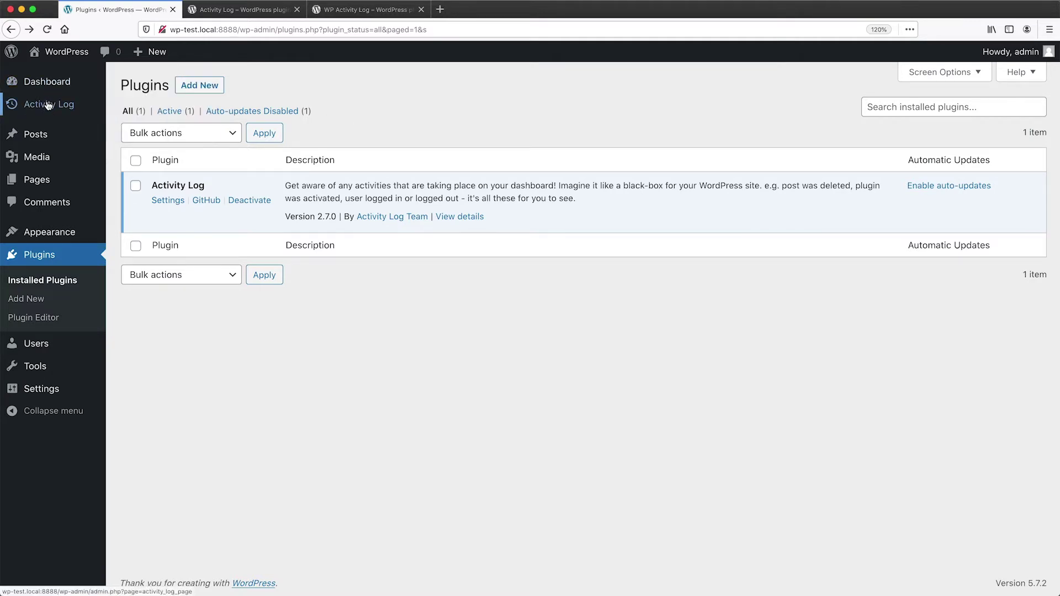
{"action": "left_click", "coordinate": [49, 105]}
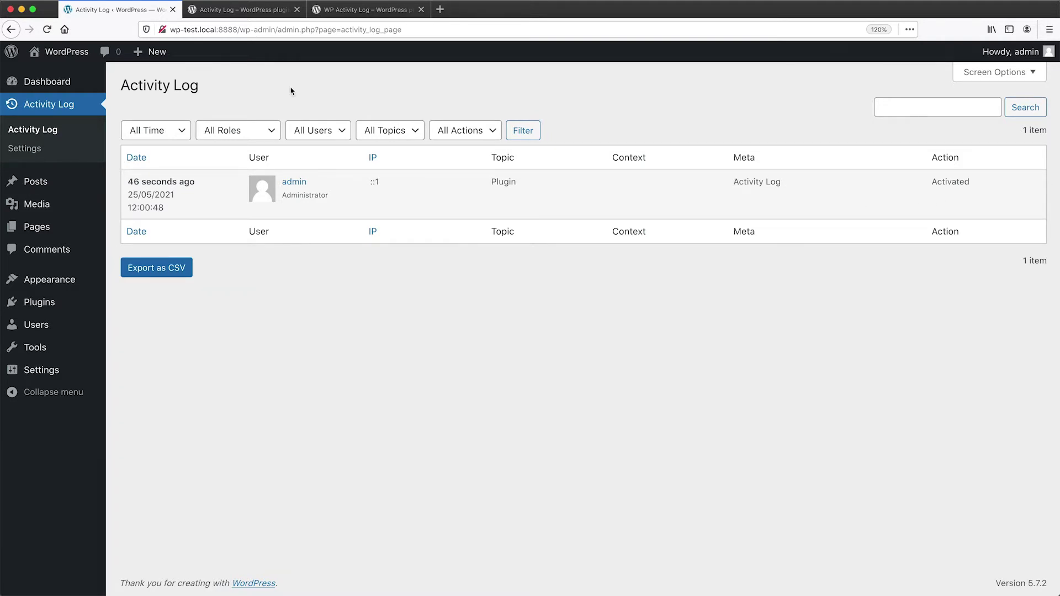
{"action": "key", "text": "super+shift+p"}
Step: Tile the private window left and the admin right, then load the site's front page privately
{"action": "key", "text": "ctrl+alt+Left"}
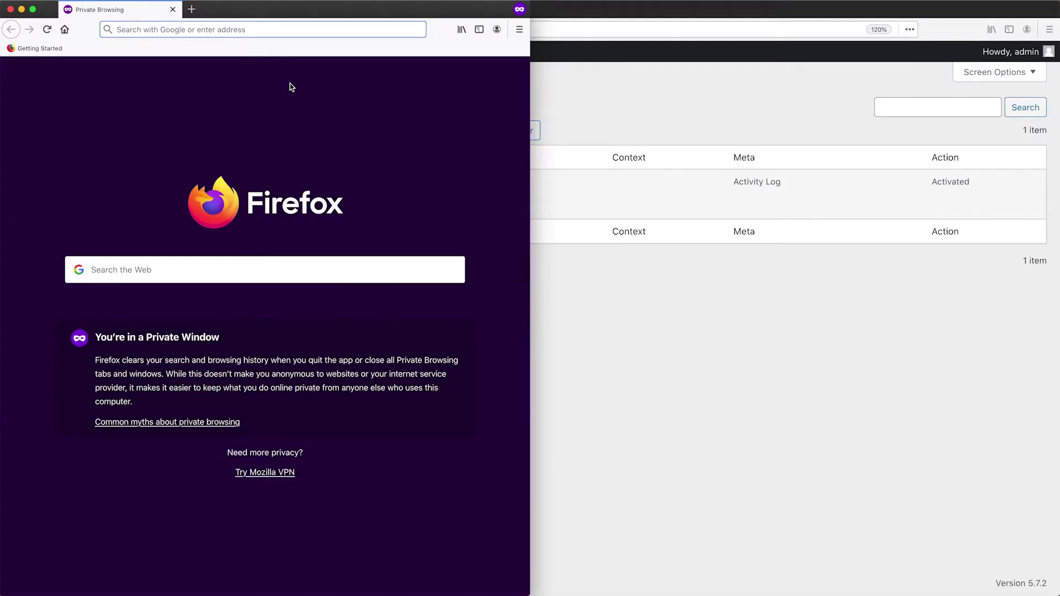
{"action": "left_click", "coordinate": [629, 73]}
{"action": "key", "text": "ctrl+alt+Right"}
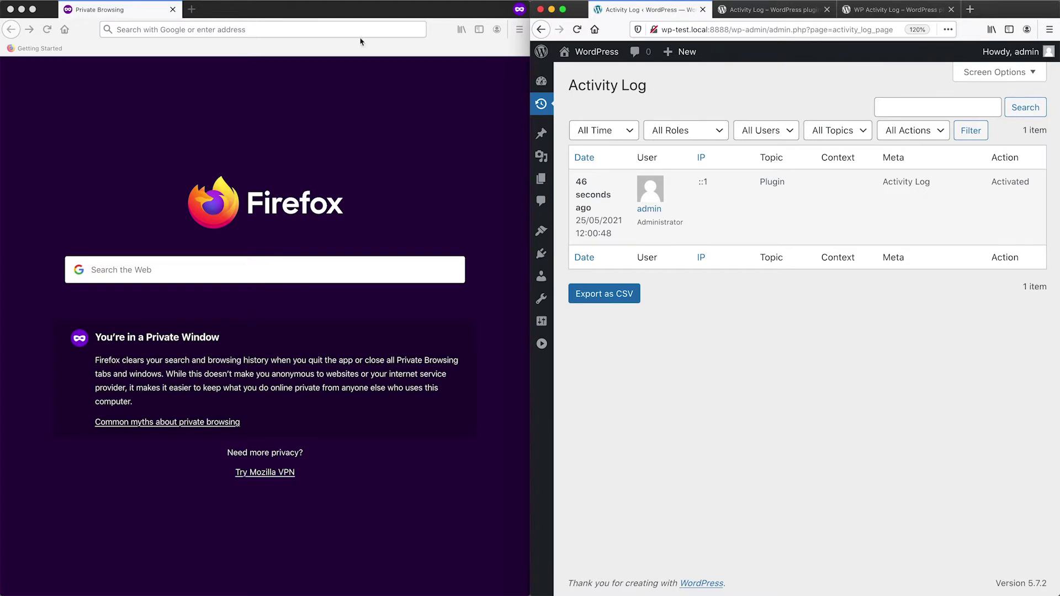
{"action": "left_click", "coordinate": [294, 28]}
{"action": "type", "text": "http://wp-test.local:8888"}
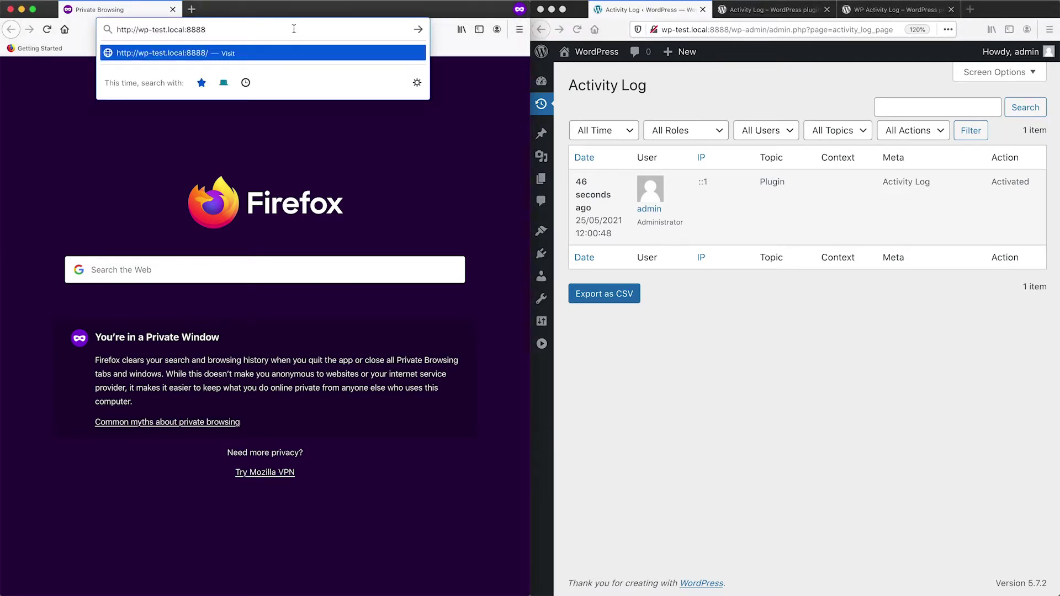
{"action": "key", "text": "Return"}
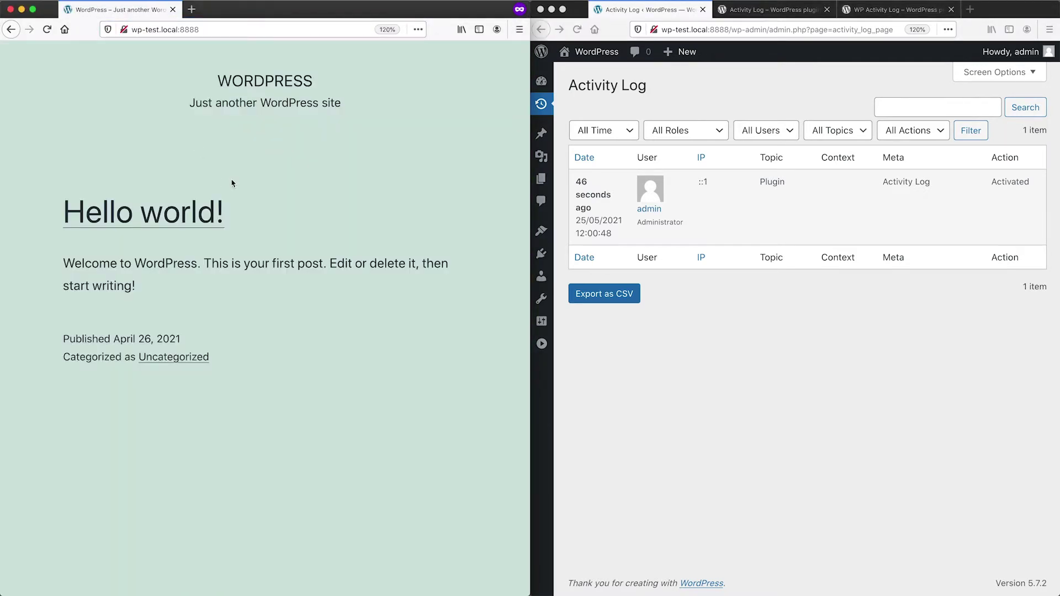
Step: Post a guest comment on Hello world! with a commenter name and e-mail
{"action": "left_click", "coordinate": [208, 216]}
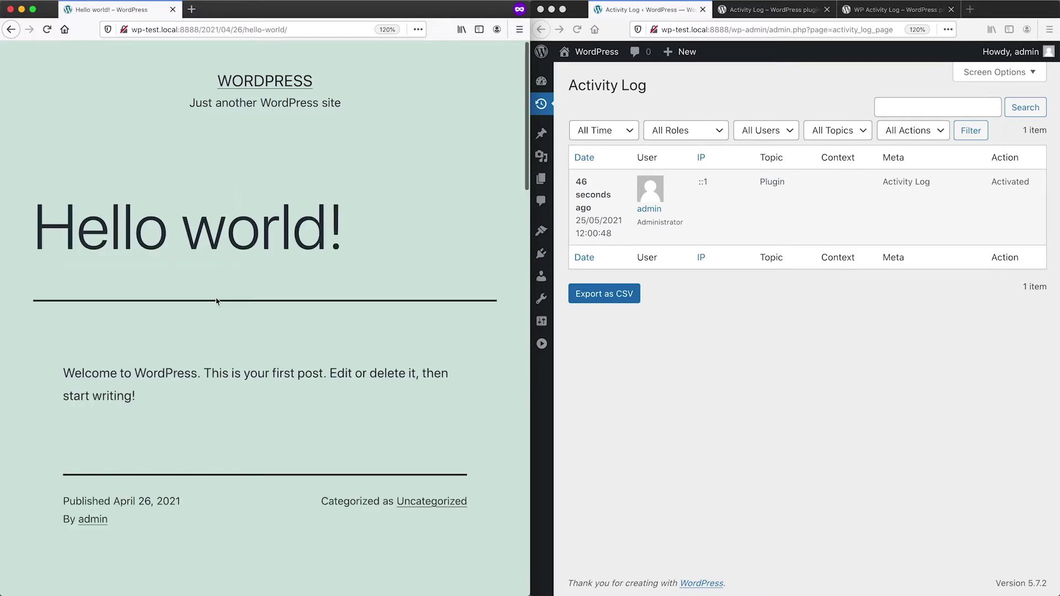
{"action": "scroll", "coordinate": [218, 307], "scroll_direction": "down", "scroll_amount": 3}
{"action": "scroll", "coordinate": [179, 376], "scroll_direction": "down", "scroll_amount": 6}
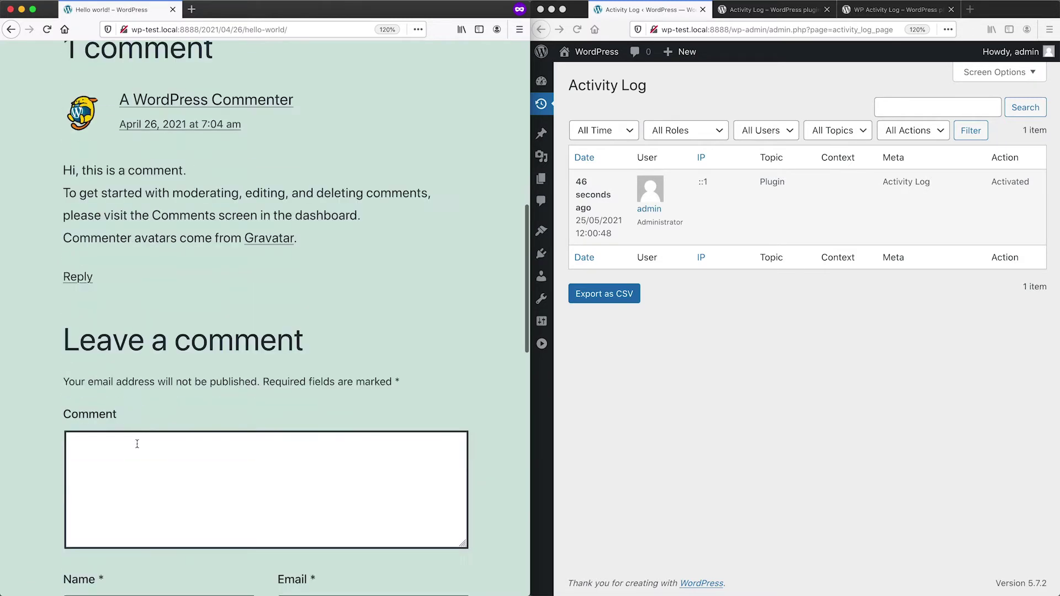
{"action": "left_click", "coordinate": [138, 456]}
{"action": "type", "text": "ntohasneothaeou"}
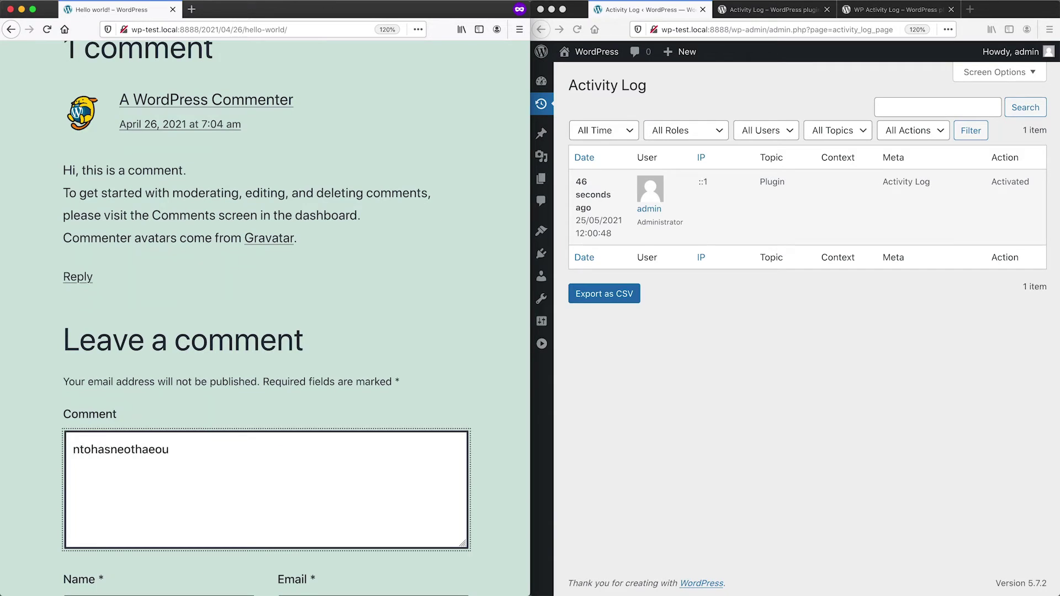
{"action": "scroll", "coordinate": [132, 457], "scroll_direction": "down", "scroll_amount": 3}
{"action": "left_click", "coordinate": [122, 423]}
{"action": "type", "text": "aoaoeu"}
{"action": "left_click", "coordinate": [355, 426]}
{"action": "type", "text": "oeu@noheuth.com"}
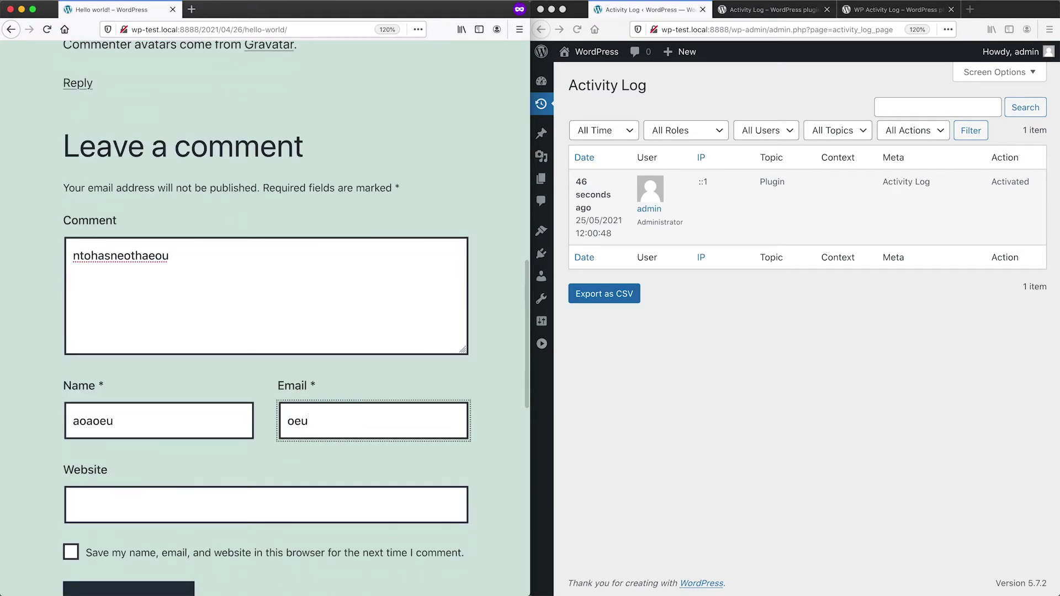
{"action": "scroll", "coordinate": [325, 432], "scroll_direction": "down", "scroll_amount": 3}
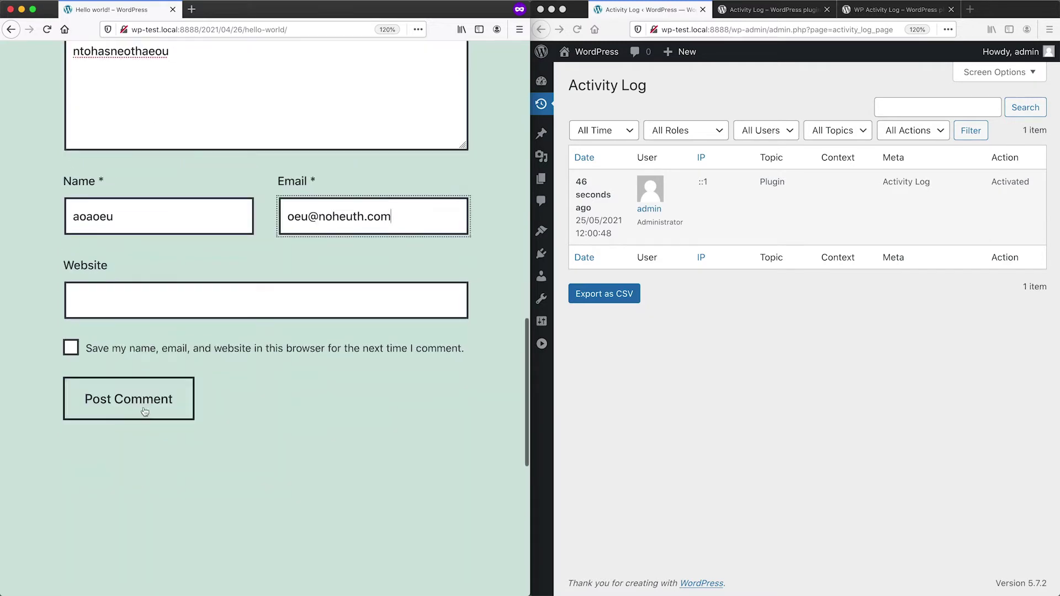
{"action": "left_click", "coordinate": [132, 399]}
{"action": "left_click", "coordinate": [925, 378]}
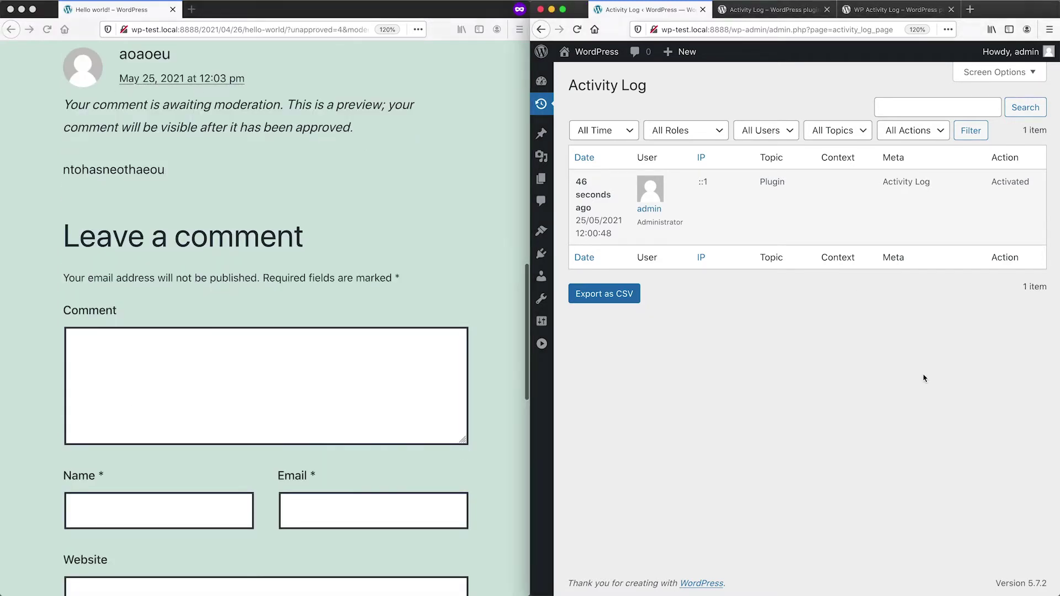
Step: Reload the Activity Log and inspect the new Pending comment entry
{"action": "key", "text": "super+r"}
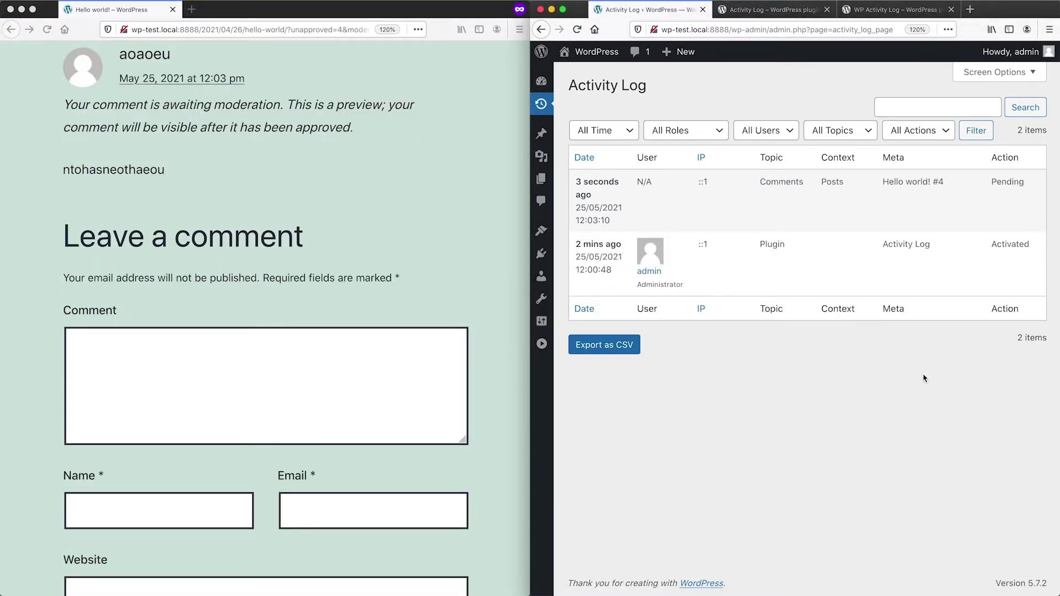
{"action": "left_click_drag", "start_coordinate": [1029, 185], "coordinate": [759, 187]}
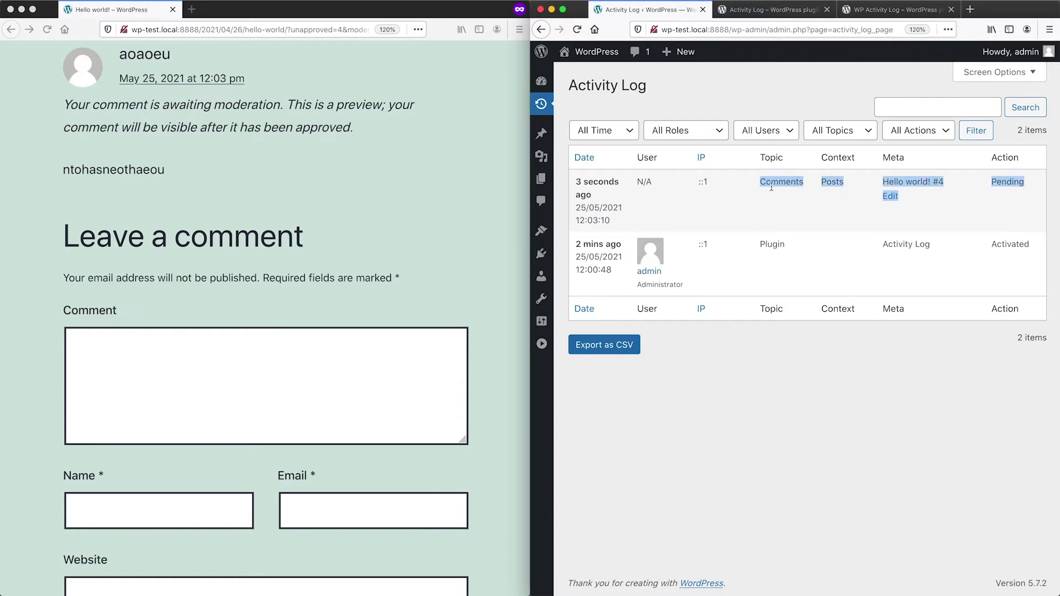
{"action": "left_click", "coordinate": [1033, 197]}
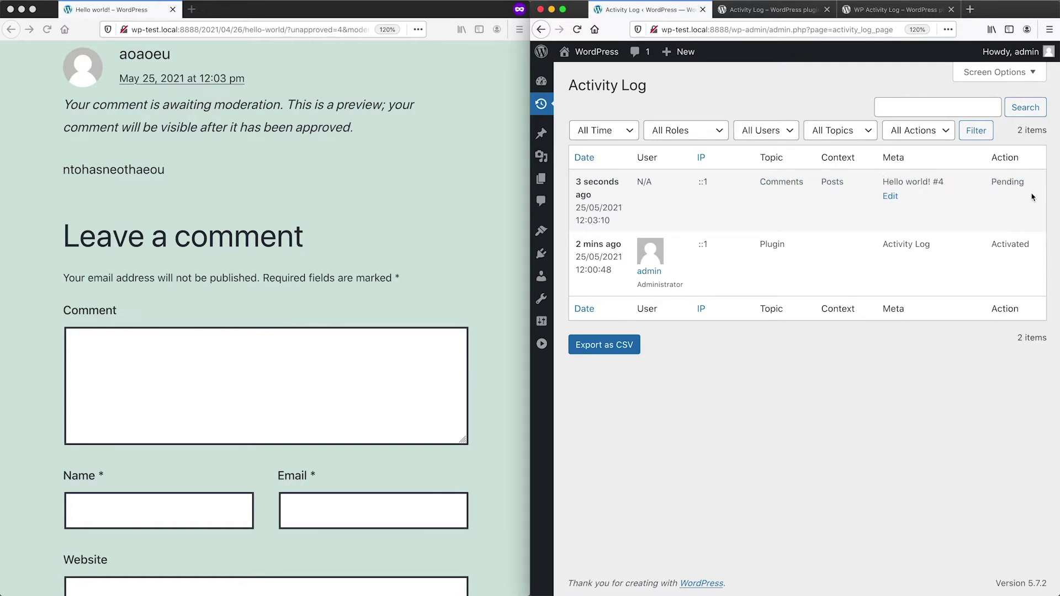
{"action": "left_click_drag", "start_coordinate": [994, 184], "coordinate": [1034, 186]}
{"action": "left_click", "coordinate": [1033, 187]}
{"action": "scroll", "coordinate": [223, 293], "scroll_direction": "up", "scroll_amount": 10}
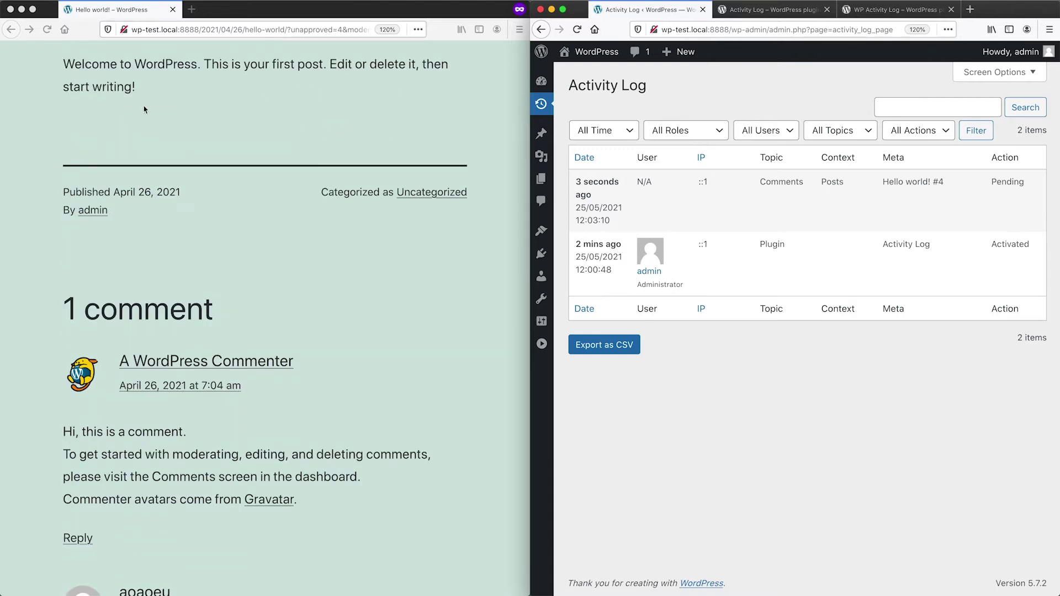
Step: Attempt a login at wp-admin with an unknown username and confirm the Failed Login entry
{"action": "left_click", "coordinate": [202, 30]}
{"action": "left_click_drag", "start_coordinate": [204, 30], "coordinate": [405, 33]}
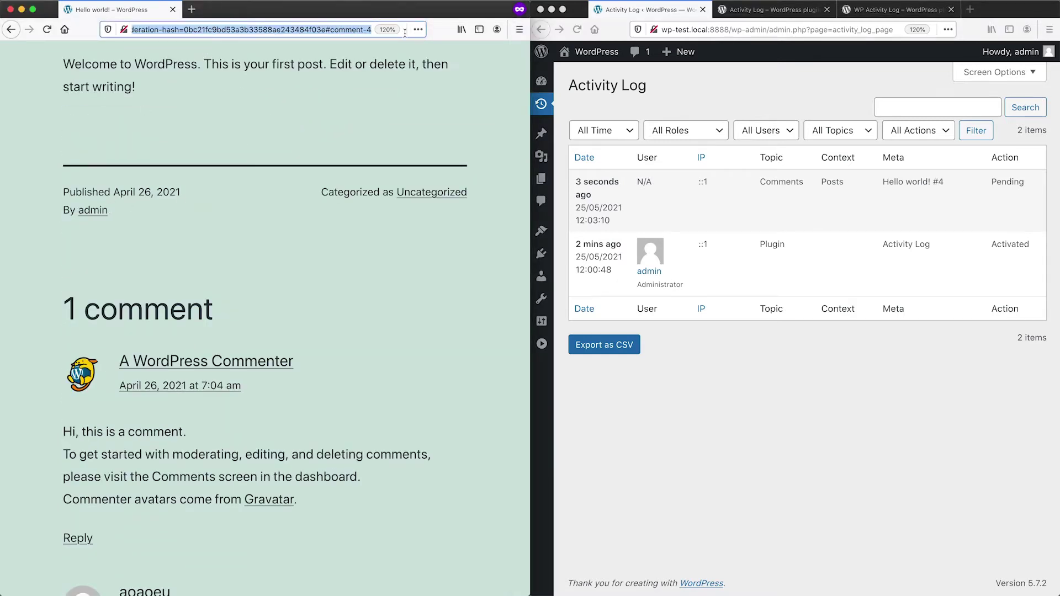
{"action": "type", "text": "wp-admin"}
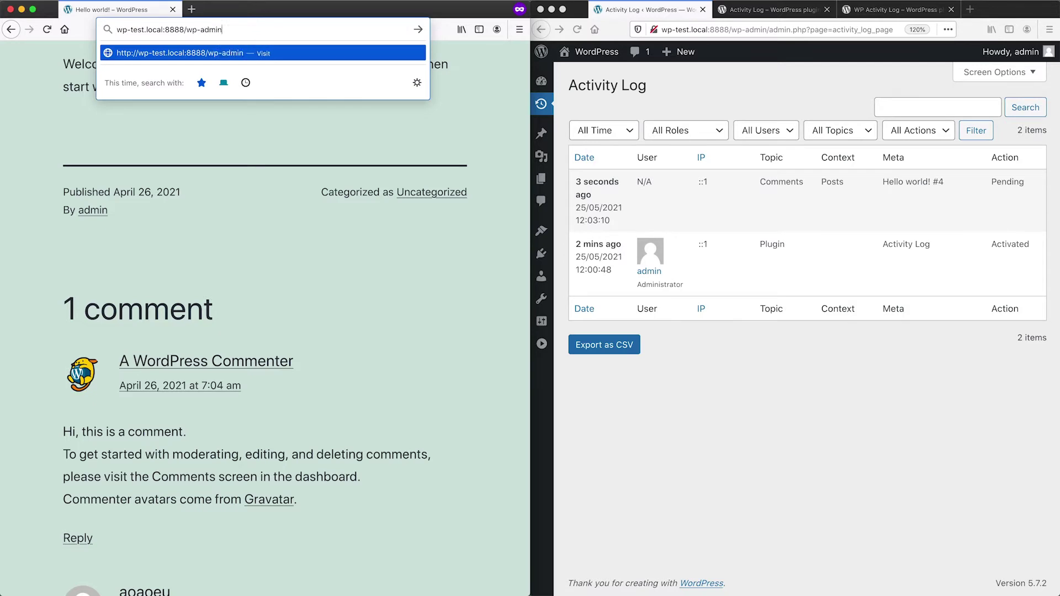
{"action": "key", "text": "Return"}
{"action": "type", "text": "aoetnhuneotuh"}
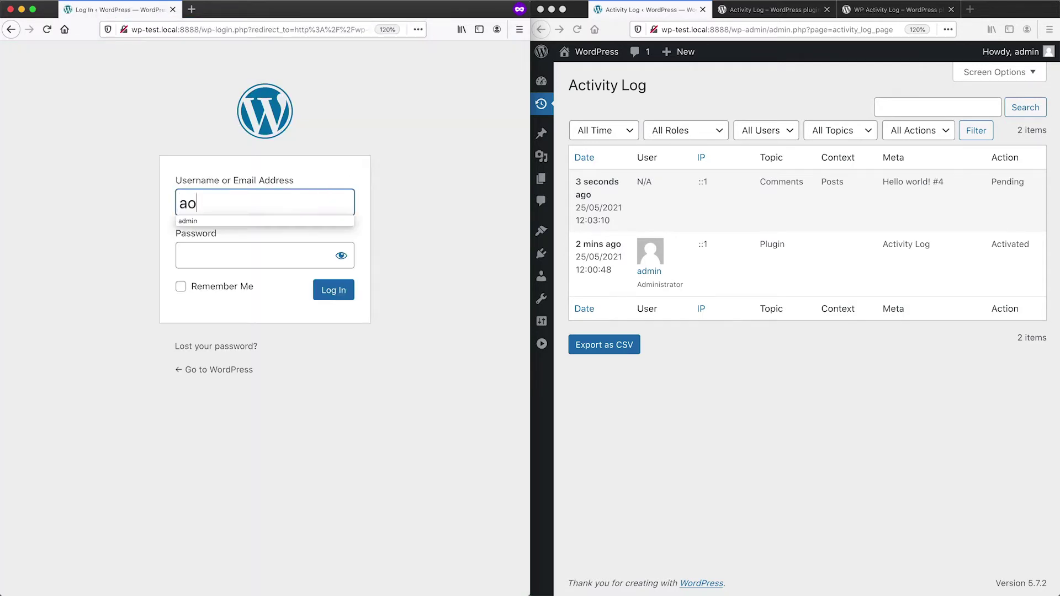
{"action": "key", "text": "Tab"}
{"action": "type", "text": "aoetnhuneotuh"}
{"action": "left_click", "coordinate": [338, 293]}
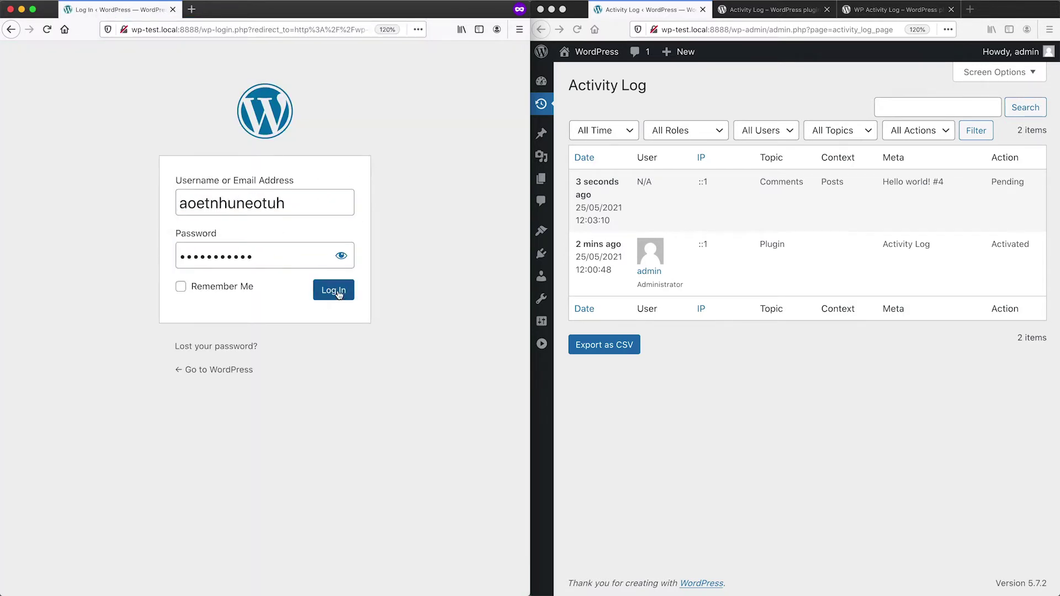
{"action": "left_click", "coordinate": [677, 426]}
{"action": "key", "text": "super+r"}
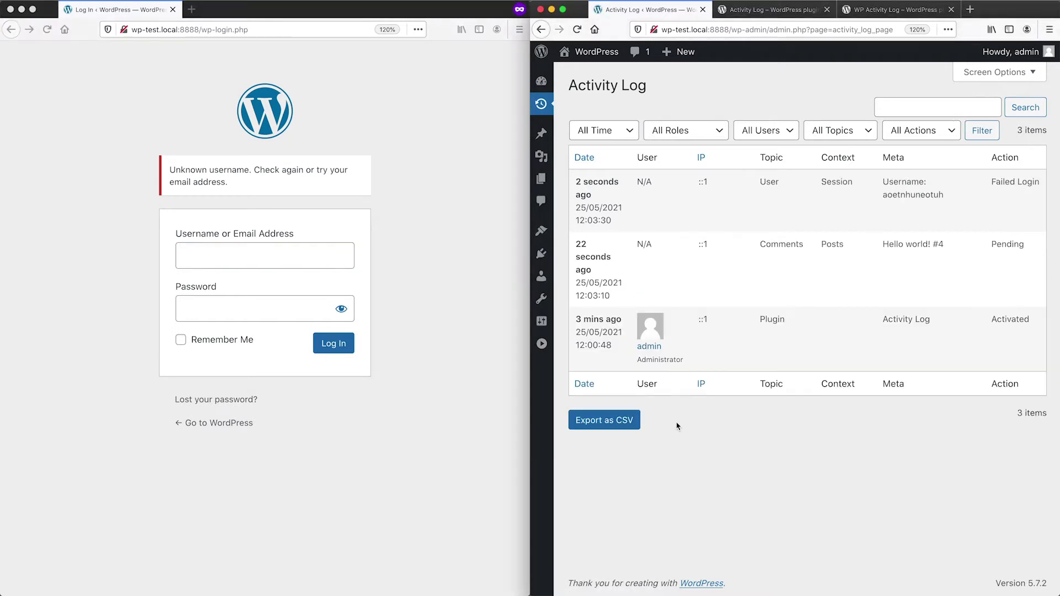
{"action": "left_click_drag", "start_coordinate": [964, 216], "coordinate": [661, 168]}
Step: Attempt a login as admin with a wrong password to log a second failed login
{"action": "left_click", "coordinate": [244, 252]}
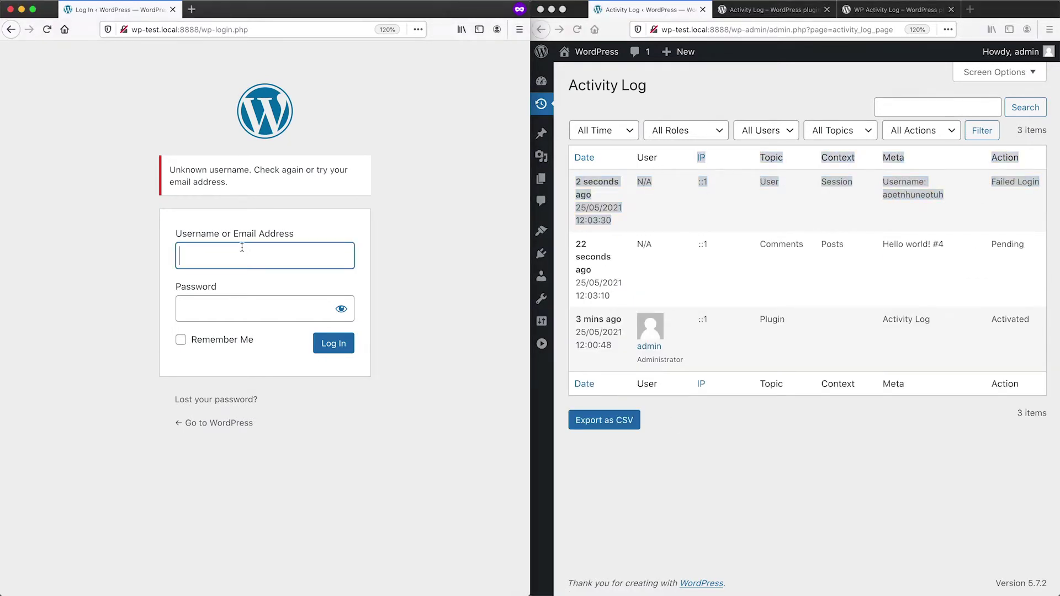
{"action": "type", "text": "admin"}
{"action": "key", "text": "Tab"}
{"action": "type", "text": "•••••••••••••"}
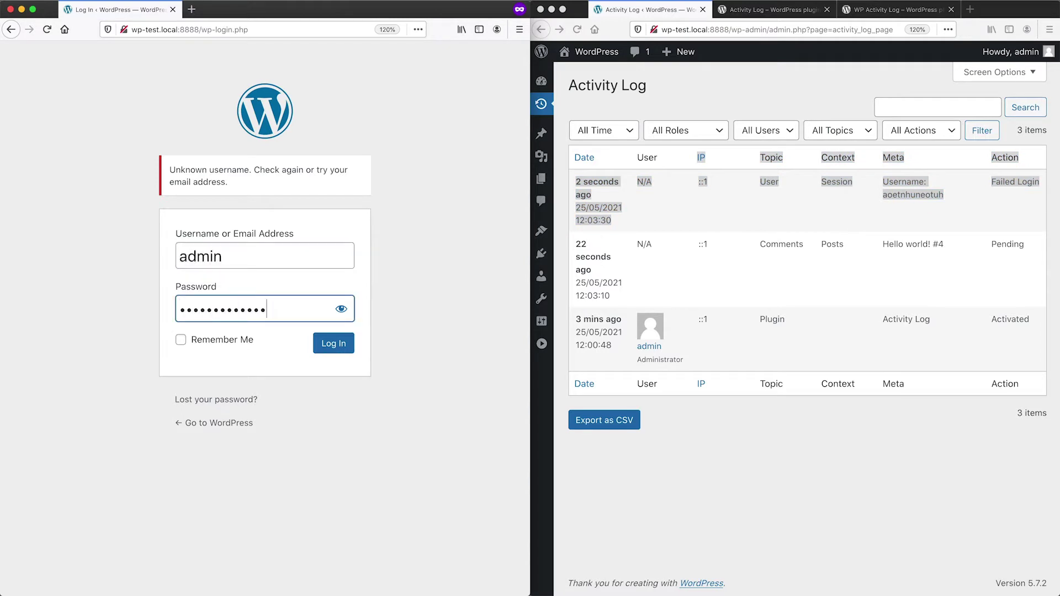
{"action": "left_click", "coordinate": [333, 344]}
{"action": "left_click", "coordinate": [782, 464]}
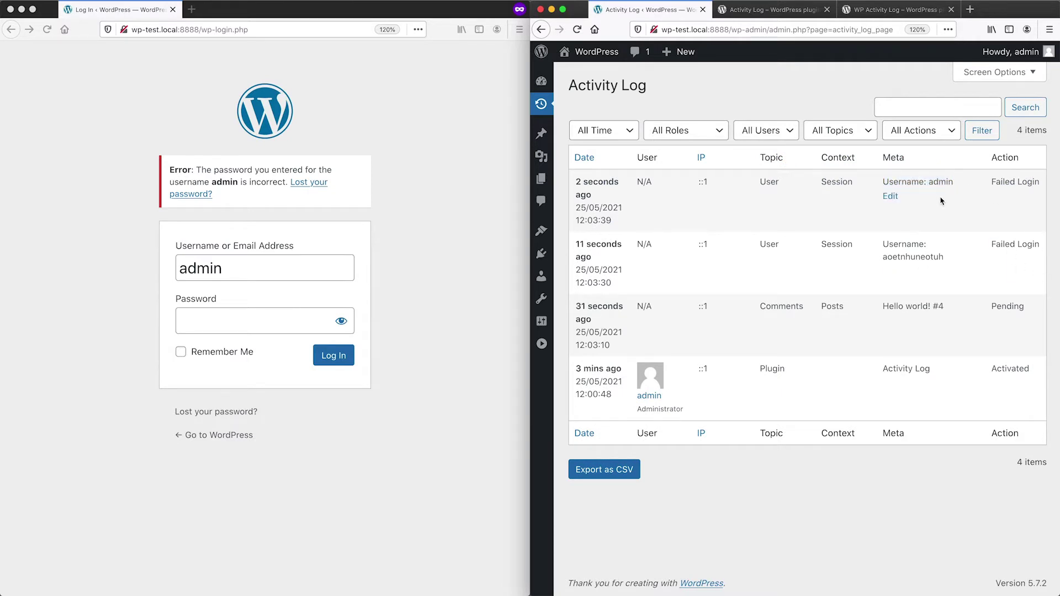
Step: Append extra text to the Hello world! paragraph, update the post, and return to Posts
{"action": "double_click", "coordinate": [1005, 9]}
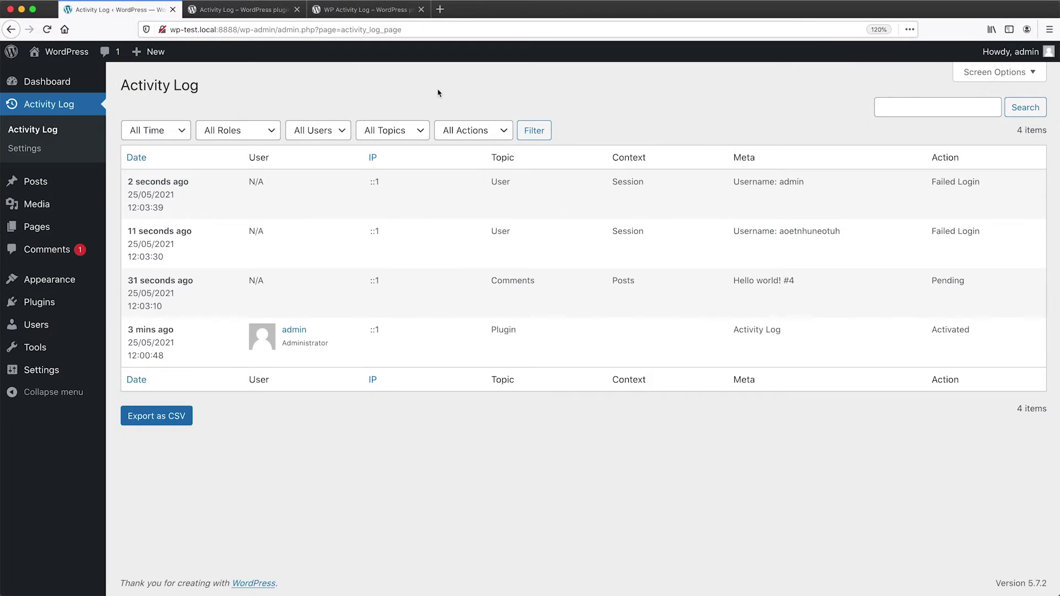
{"action": "left_click", "coordinate": [65, 186]}
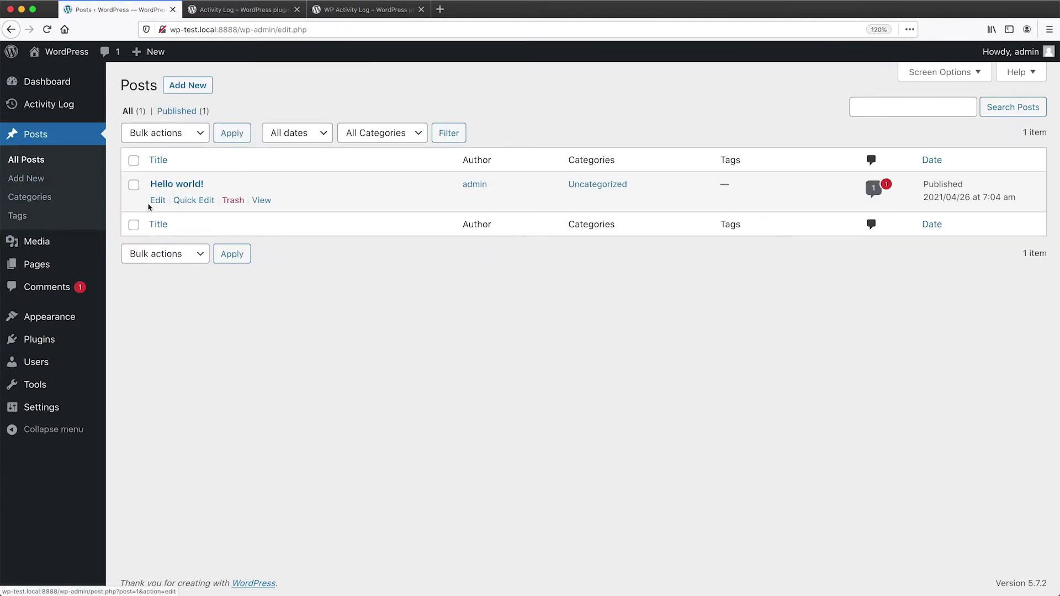
{"action": "left_click", "coordinate": [158, 200]}
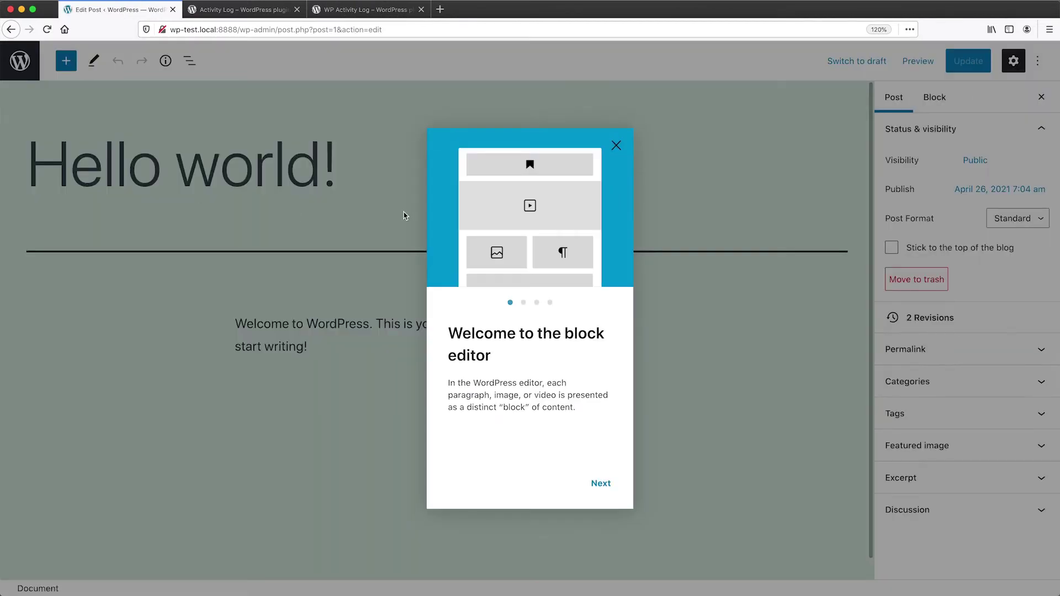
{"action": "left_click", "coordinate": [615, 143]}
{"action": "left_click", "coordinate": [315, 346]}
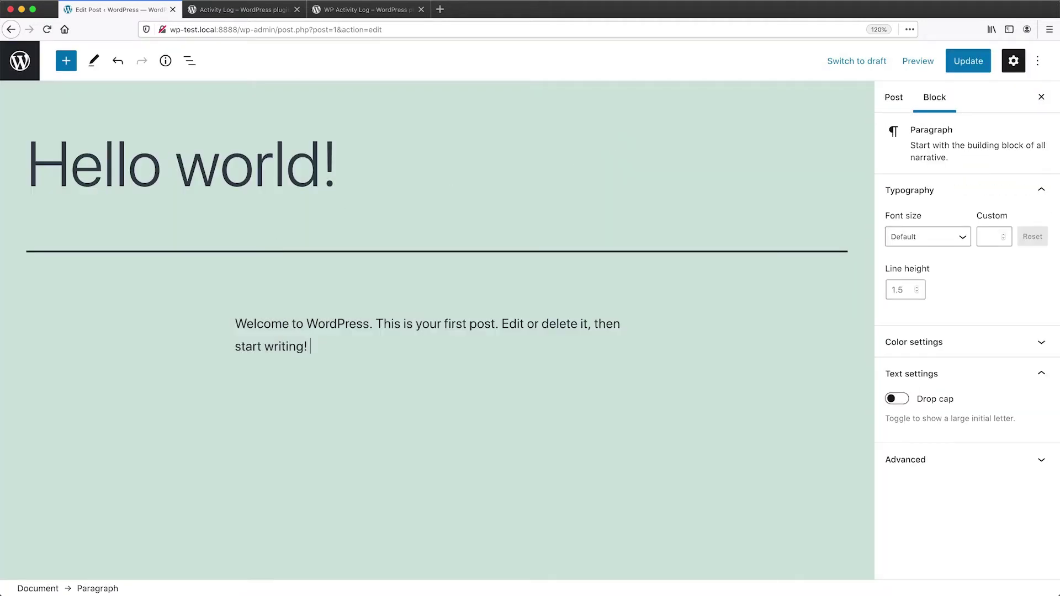
{"action": "type", "text": "nothntohnathoeunthnoteuh"}
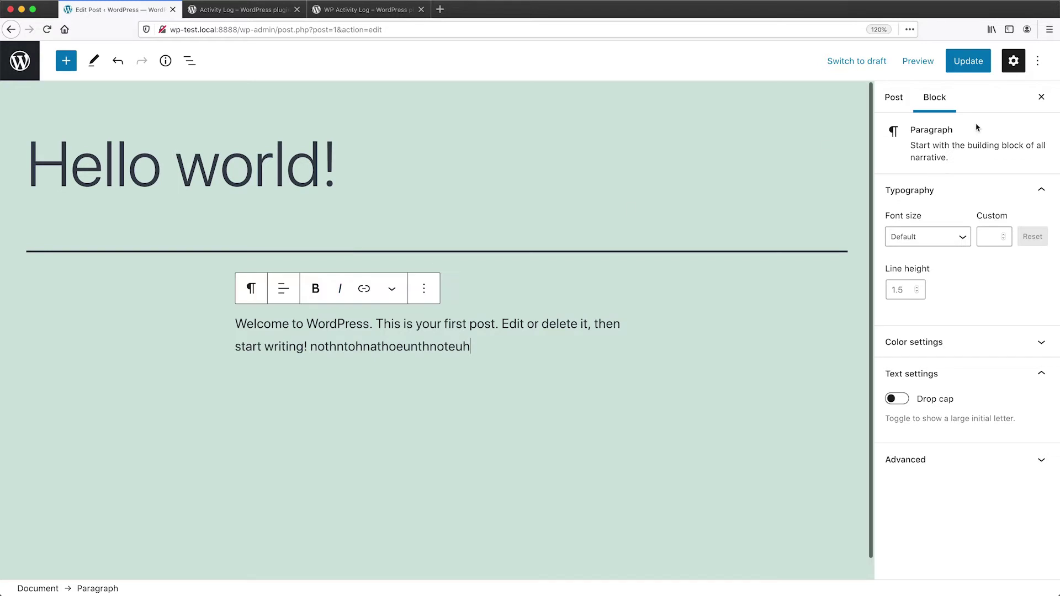
{"action": "left_click", "coordinate": [978, 57]}
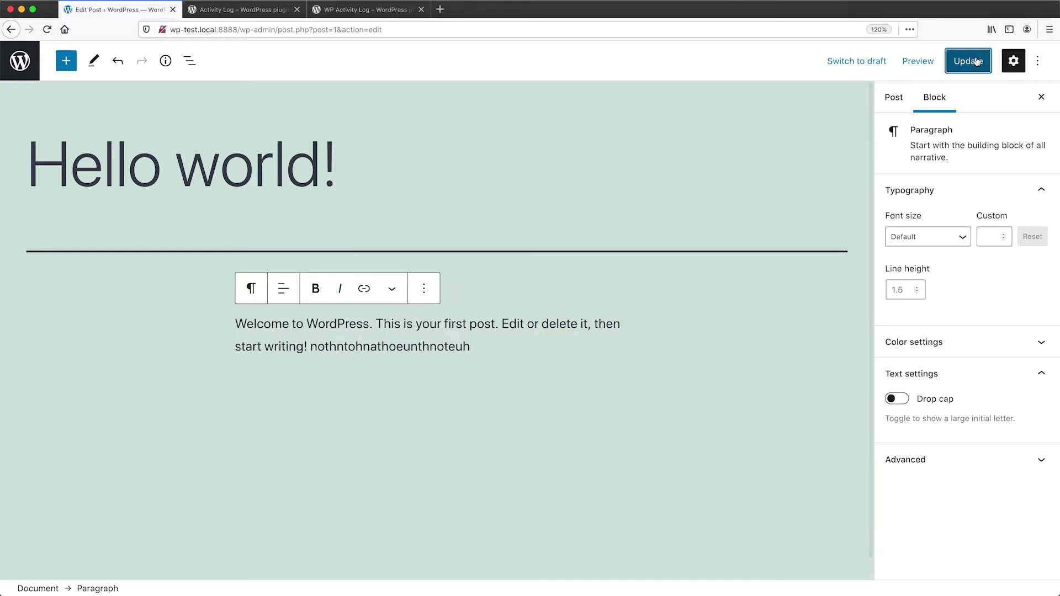
{"action": "left_click", "coordinate": [34, 64]}
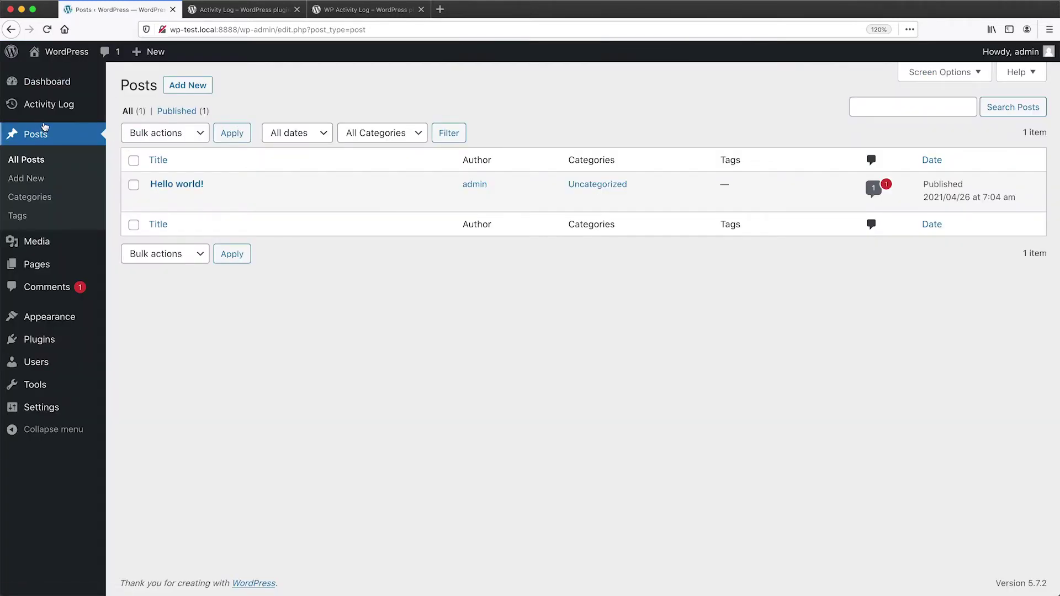
Step: Check the newest Activity Log entry showing Hello world! Updated, follow its Edit link, and go back
{"action": "left_click", "coordinate": [51, 108]}
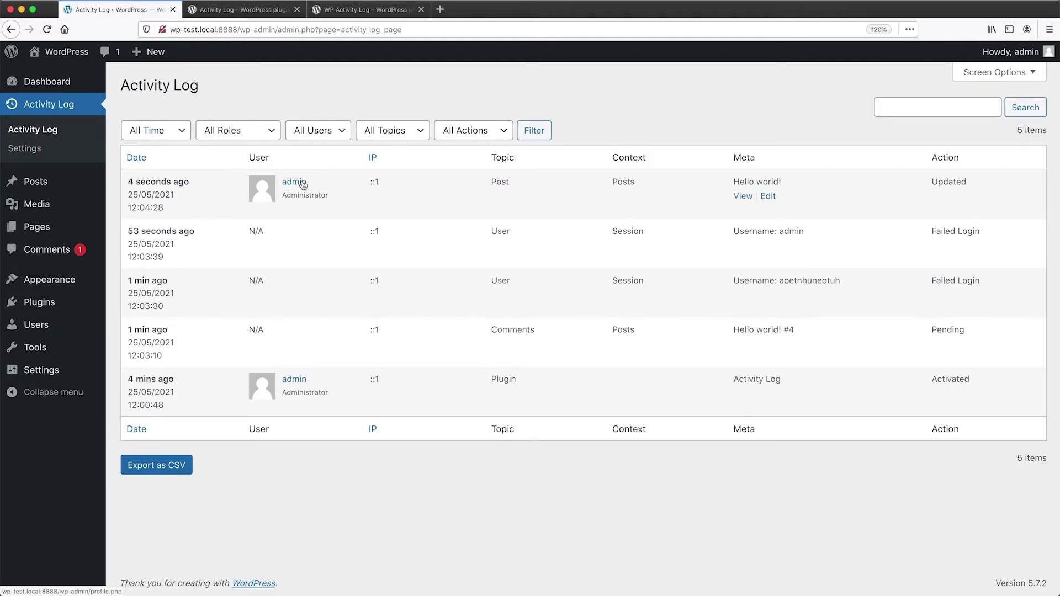
{"action": "double_click", "coordinate": [961, 182]}
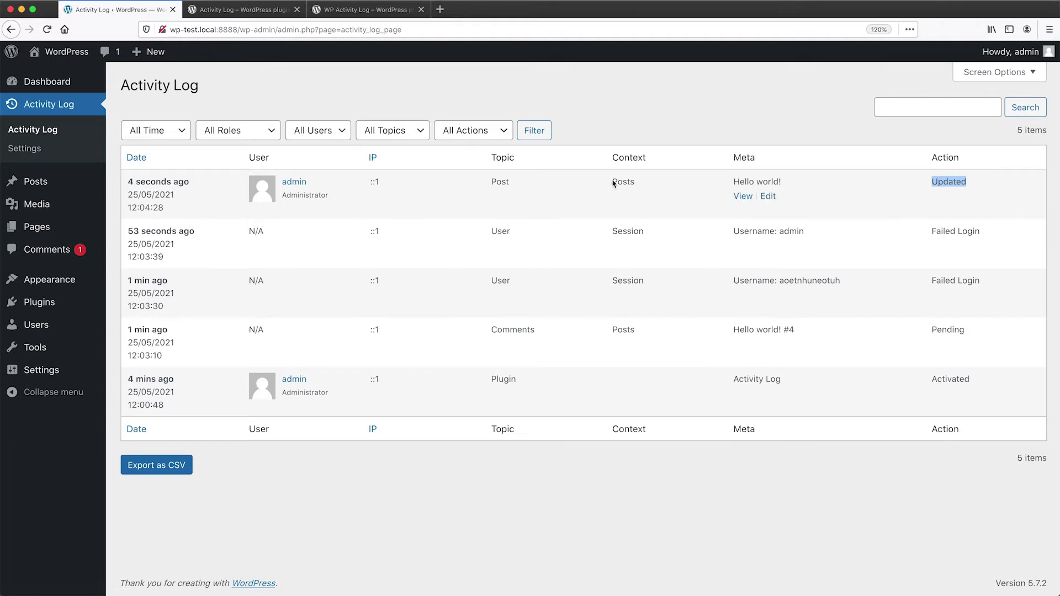
{"action": "left_click", "coordinate": [769, 196]}
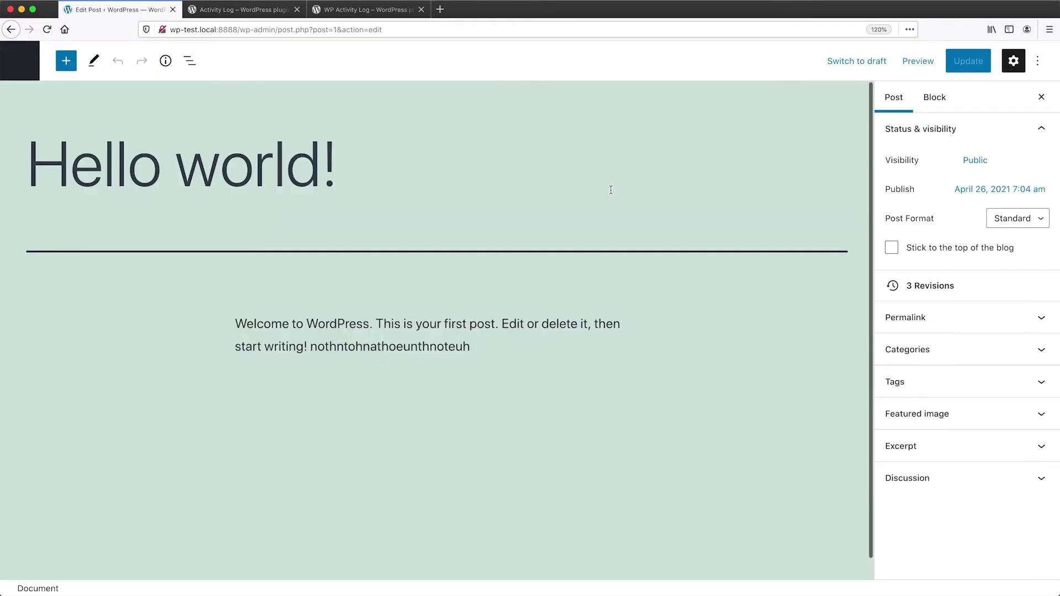
{"action": "left_click", "coordinate": [10, 29]}
Step: Set Activity Log settings to keep logs for 30 days and keep failed login logs
{"action": "left_click", "coordinate": [25, 149]}
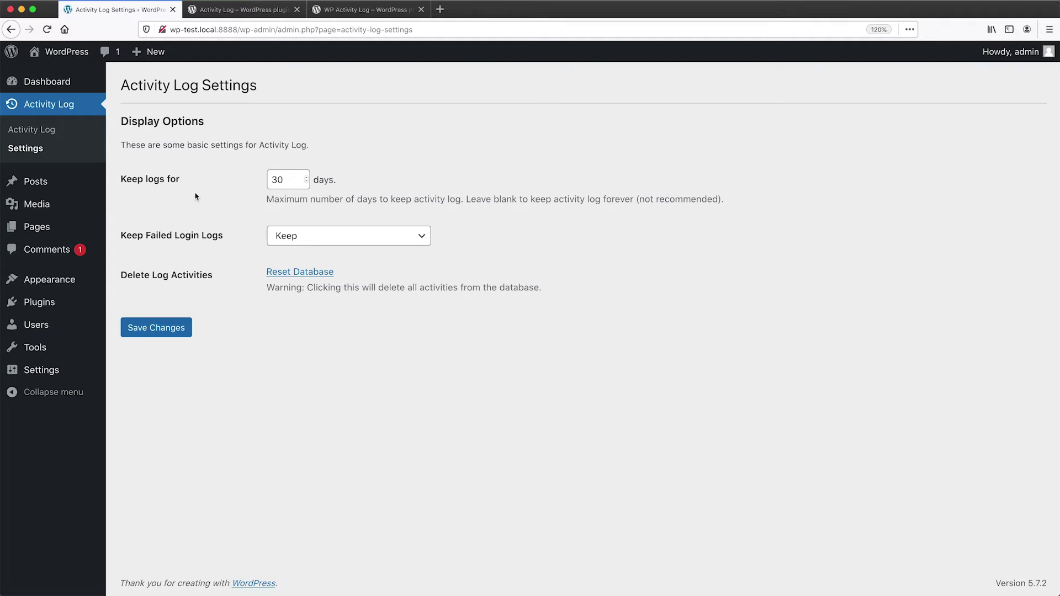
{"action": "left_click", "coordinate": [60, 131]}
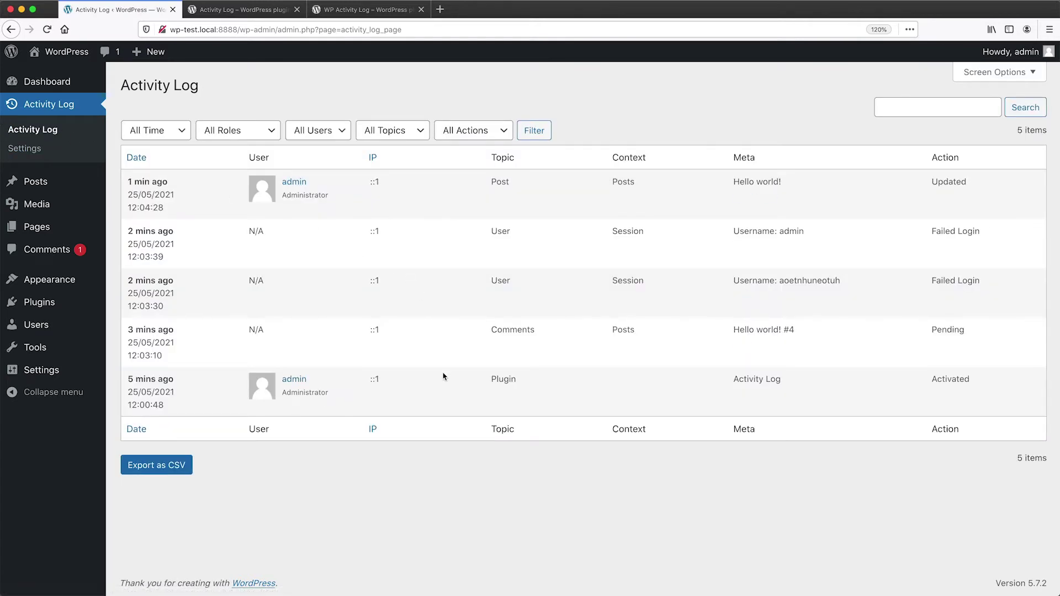
{"action": "left_click", "coordinate": [64, 152]}
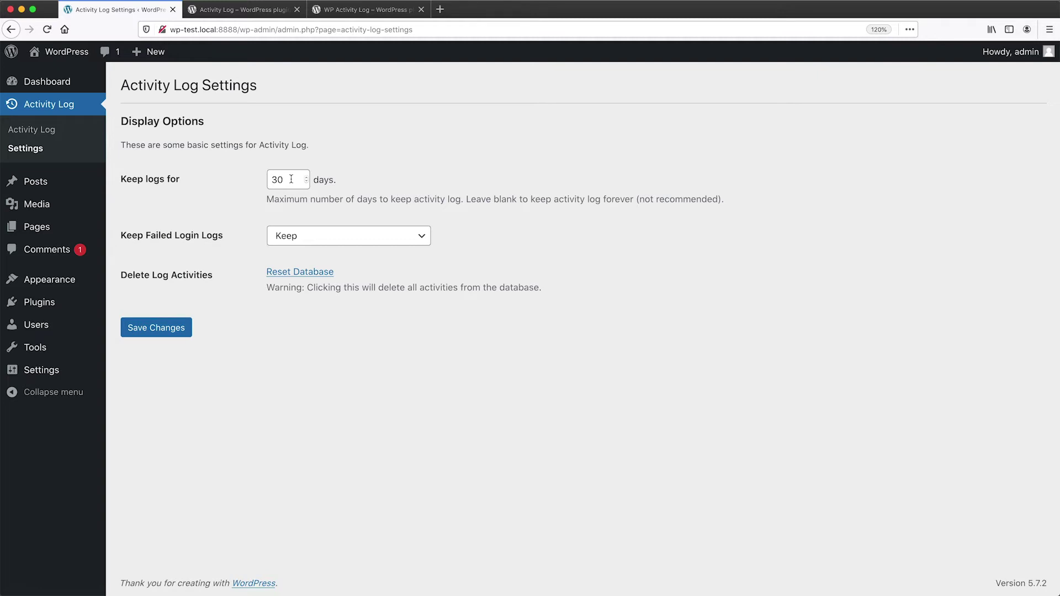
{"action": "double_click", "coordinate": [291, 179]}
{"action": "left_click", "coordinate": [330, 237]}
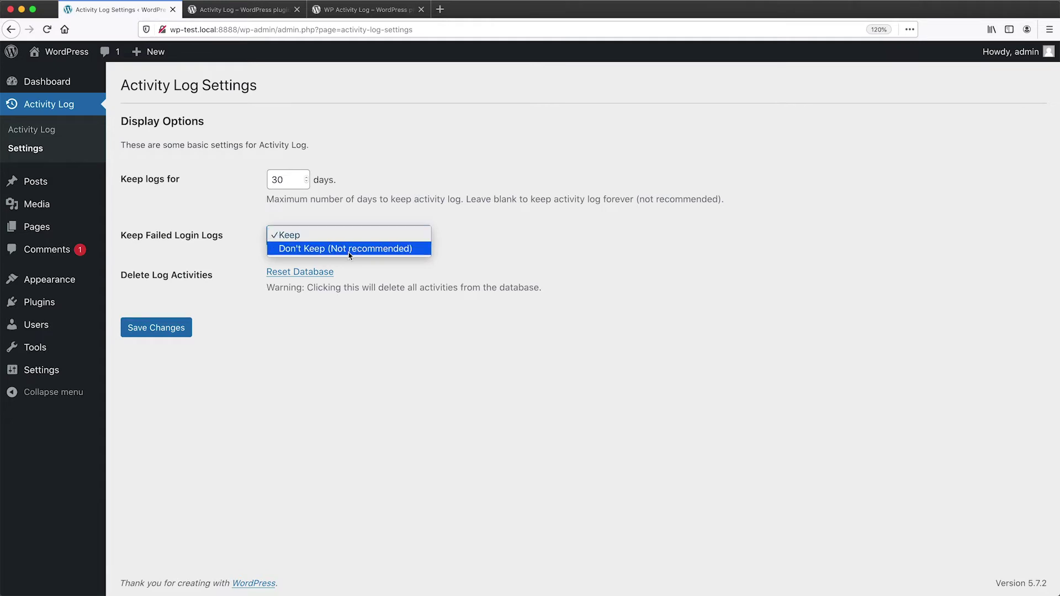
{"action": "left_click", "coordinate": [516, 254]}
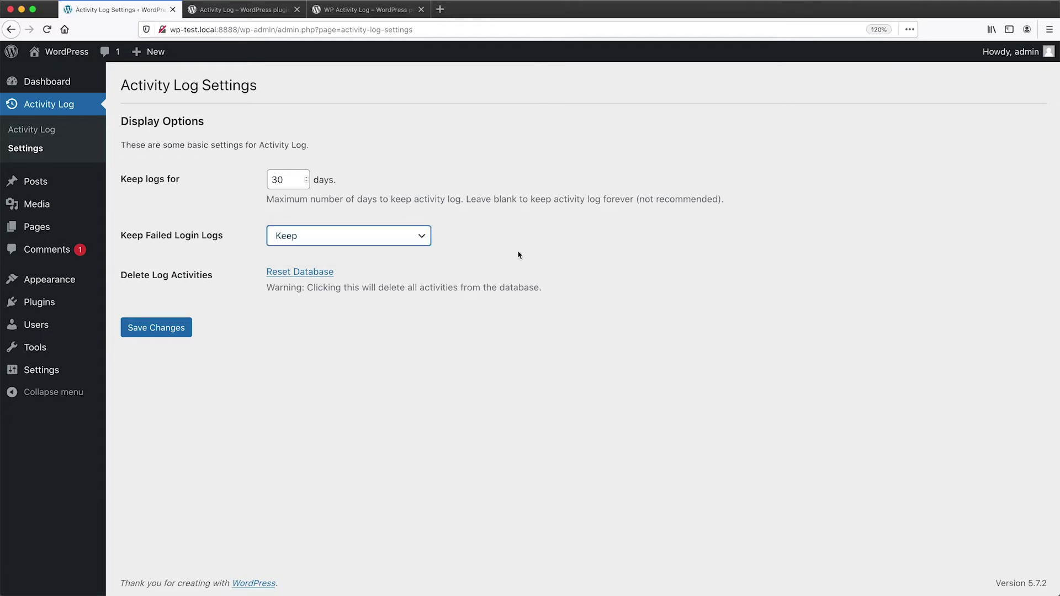
Step: Reset the database to delete all logged activities and view the empty log
{"action": "left_click", "coordinate": [288, 274]}
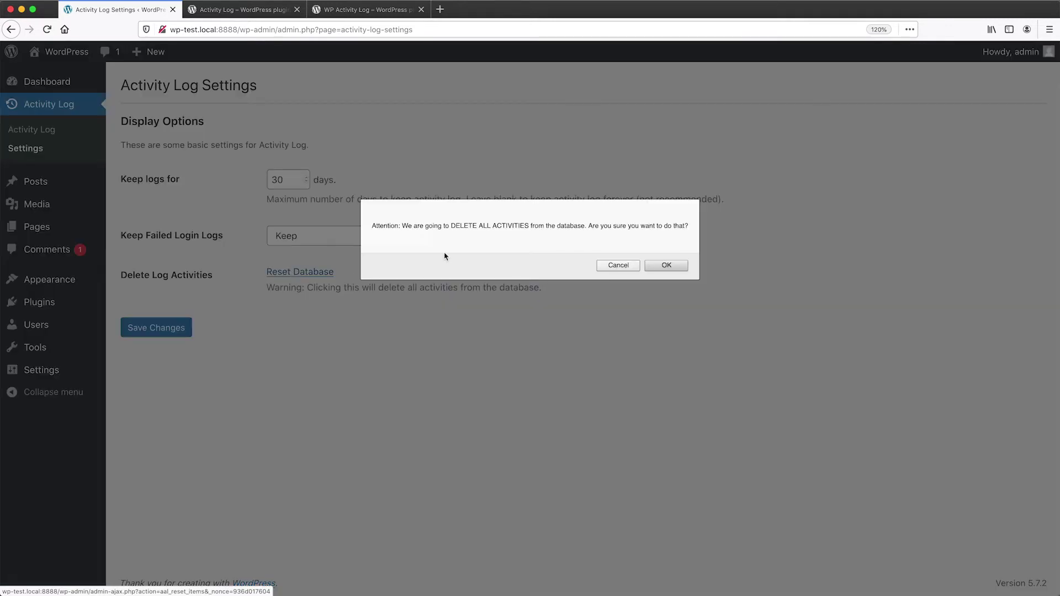
{"action": "left_click", "coordinate": [666, 265]}
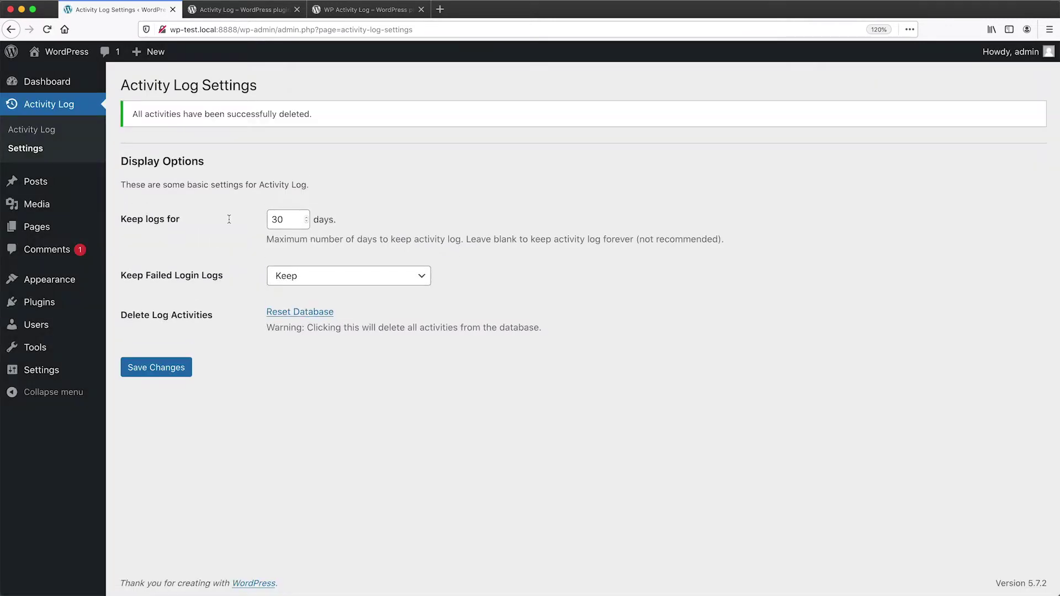
{"action": "left_click", "coordinate": [50, 131]}
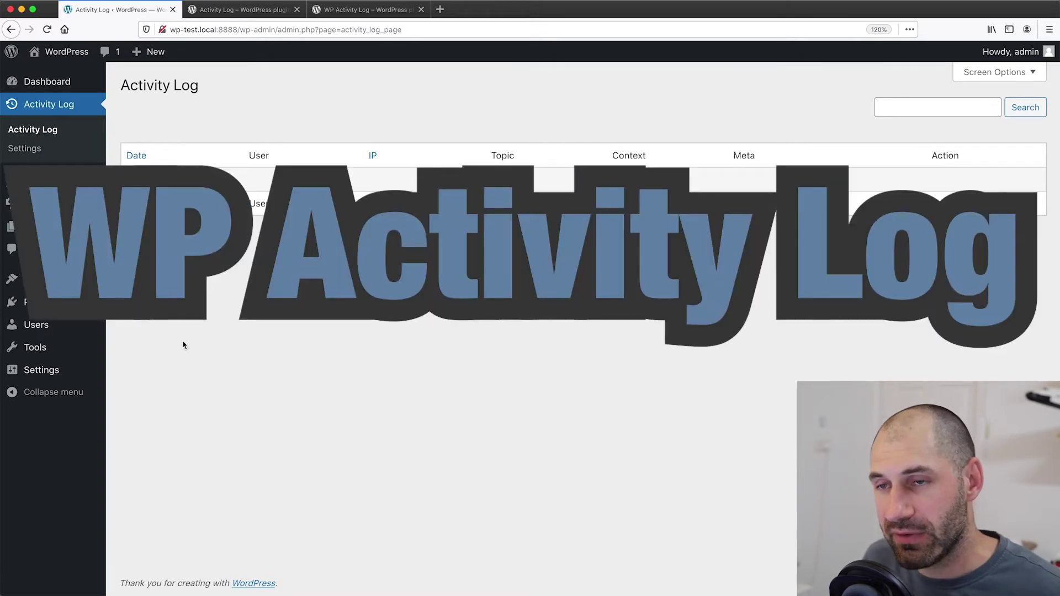
Step: Read down the WP Activity Log plugin page to its list of recorded change types
{"action": "left_click", "coordinate": [365, 10]}
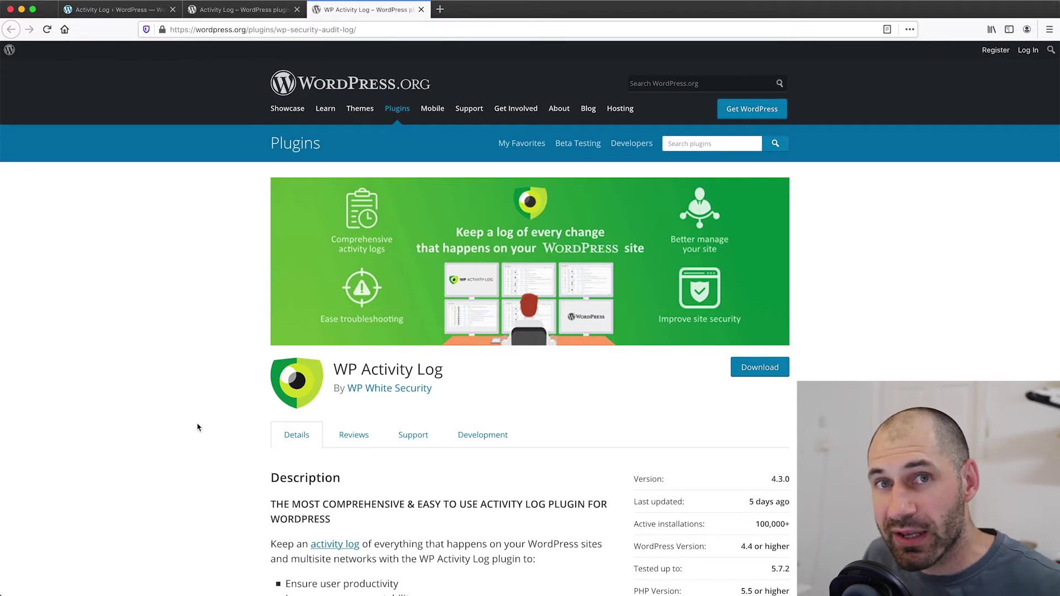
{"action": "scroll", "coordinate": [188, 437], "scroll_direction": "down", "scroll_amount": 7}
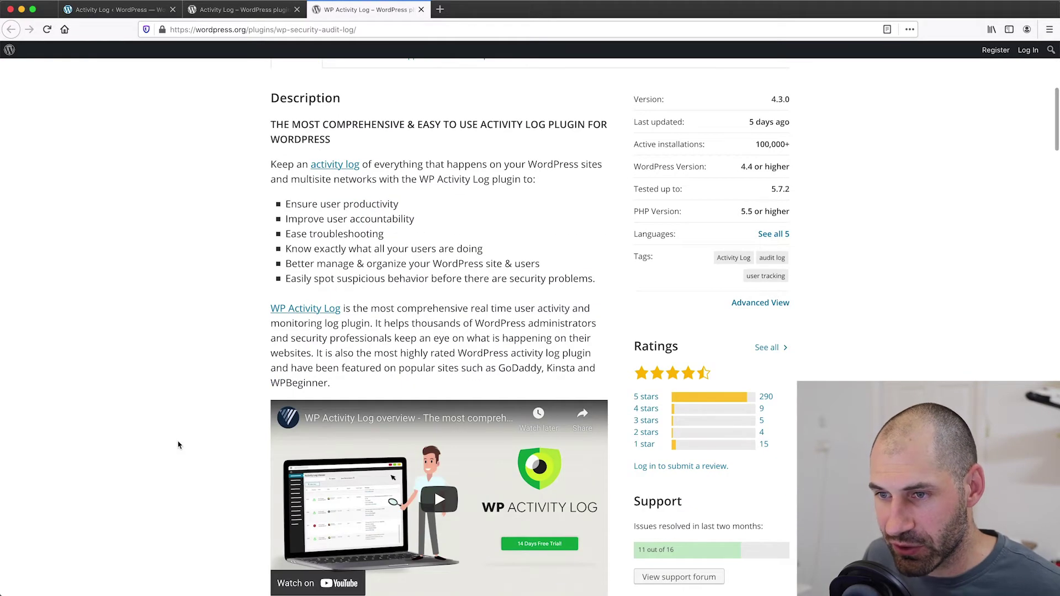
{"action": "scroll", "coordinate": [178, 445], "scroll_direction": "down", "scroll_amount": 12}
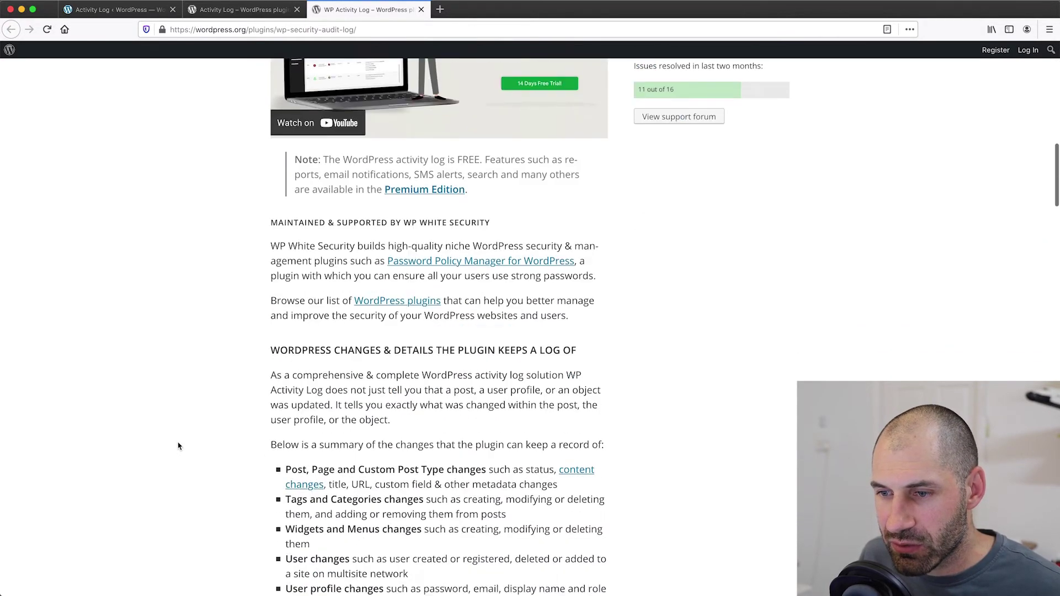
{"action": "scroll", "coordinate": [178, 446], "scroll_direction": "down", "scroll_amount": 1}
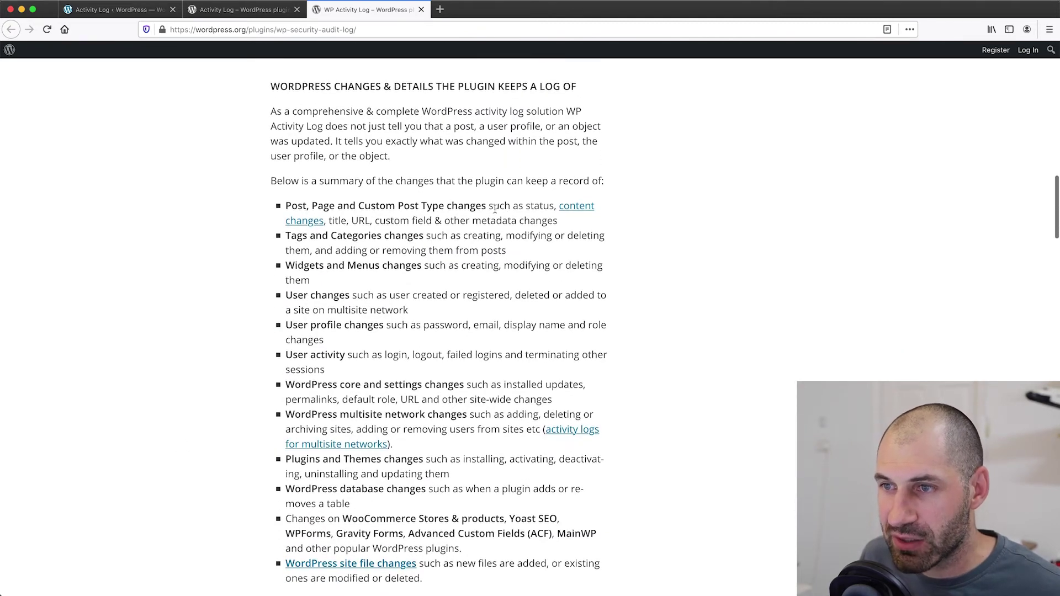
{"action": "scroll", "coordinate": [230, 330], "scroll_direction": "down", "scroll_amount": 1}
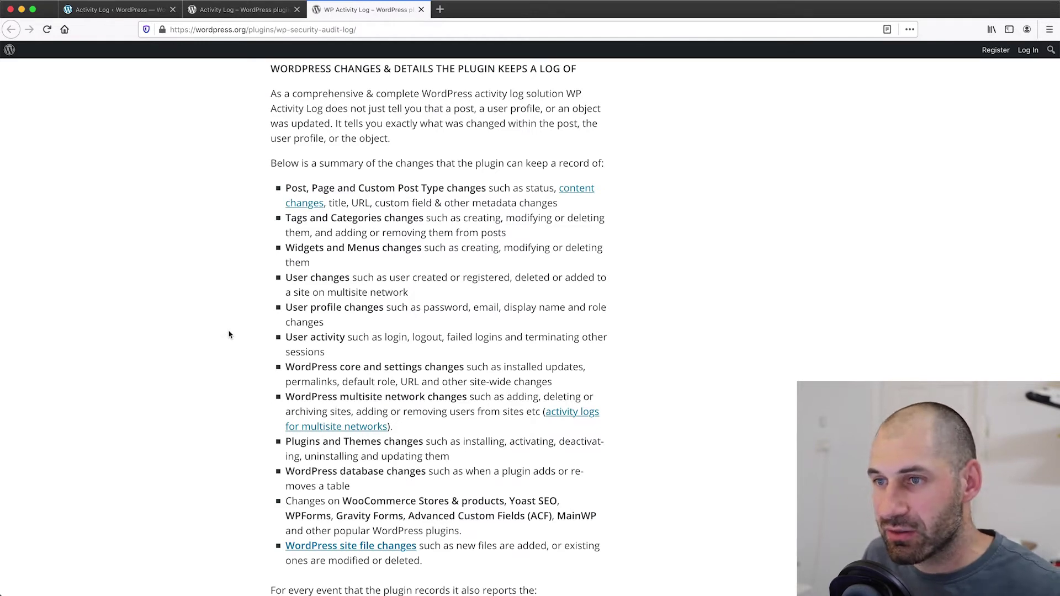
{"action": "scroll", "coordinate": [230, 336], "scroll_direction": "down", "scroll_amount": 3}
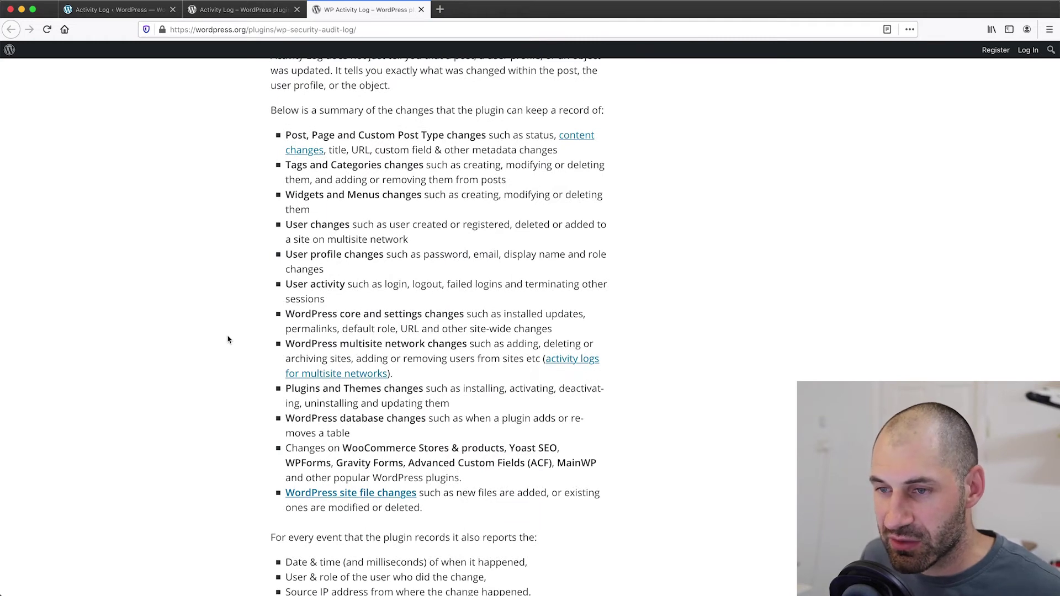
{"action": "scroll", "coordinate": [229, 339], "scroll_direction": "down", "scroll_amount": 2}
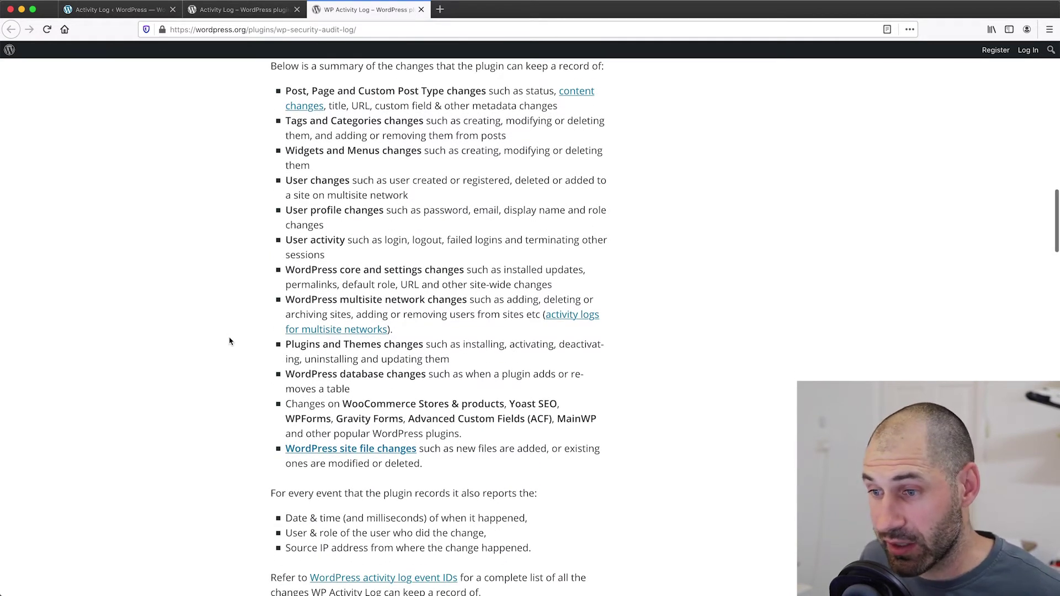
{"action": "scroll", "coordinate": [230, 339], "scroll_direction": "down", "scroll_amount": 2}
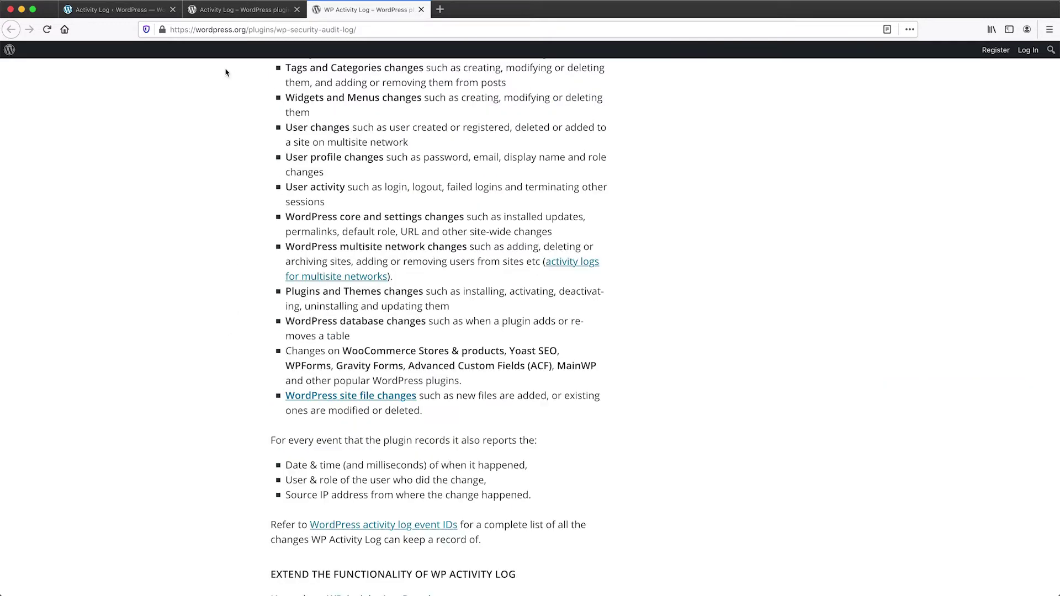
Step: Search Add New Plugins for 'wp activity log' and install WP Activity Log
{"action": "left_click", "coordinate": [113, 9]}
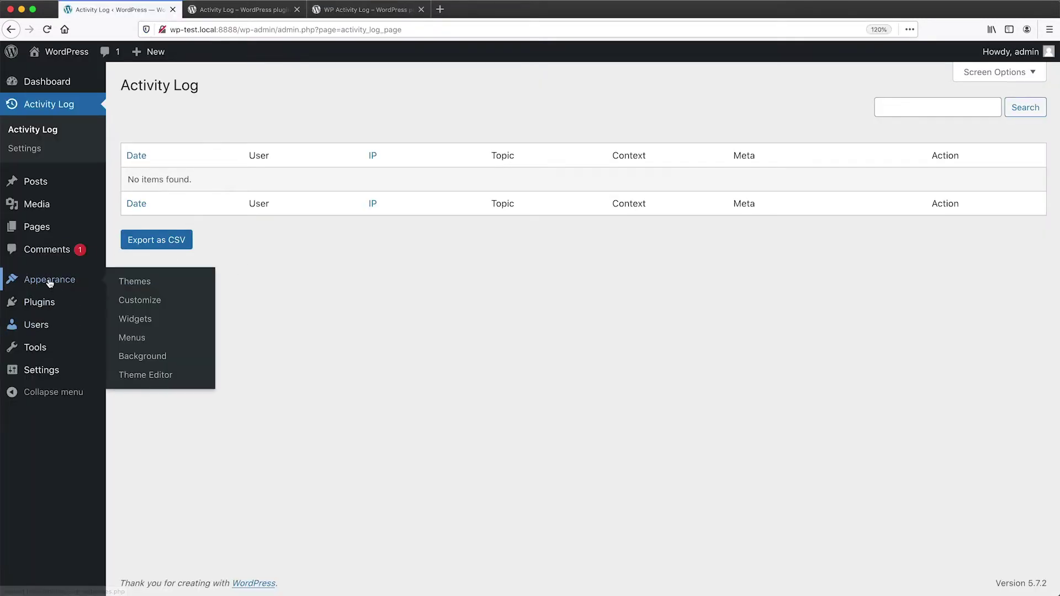
{"action": "left_click", "coordinate": [47, 302]}
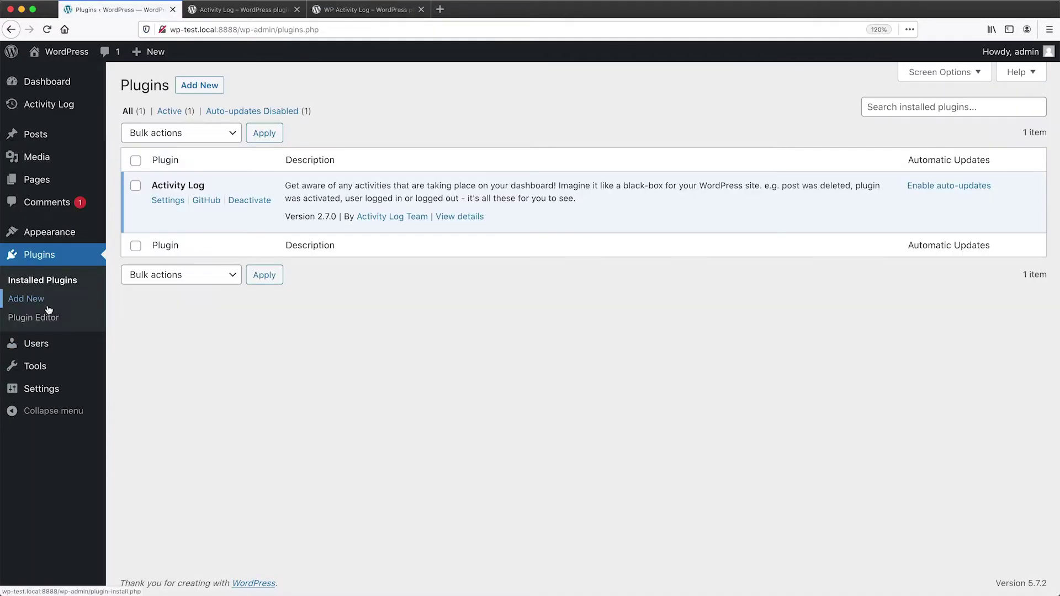
{"action": "left_click", "coordinate": [207, 85]}
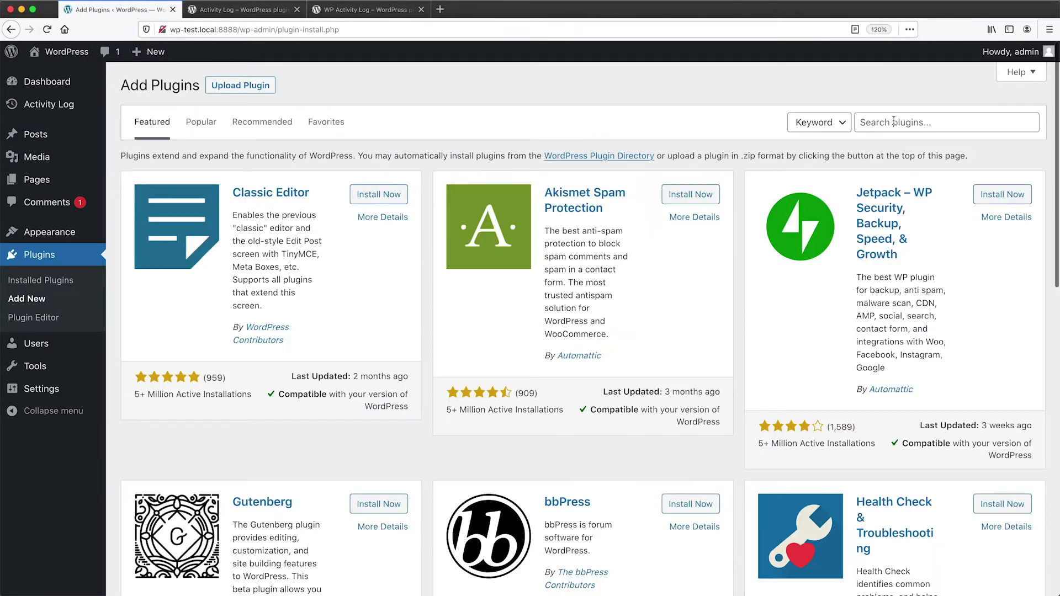
{"action": "left_click", "coordinate": [900, 121]}
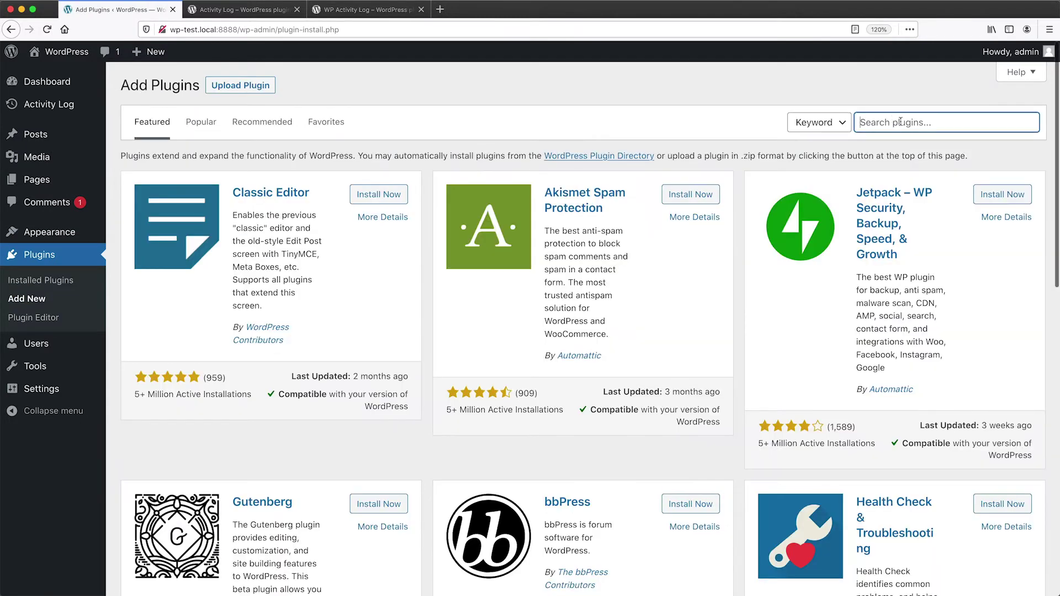
{"action": "type", "text": "wp a"}
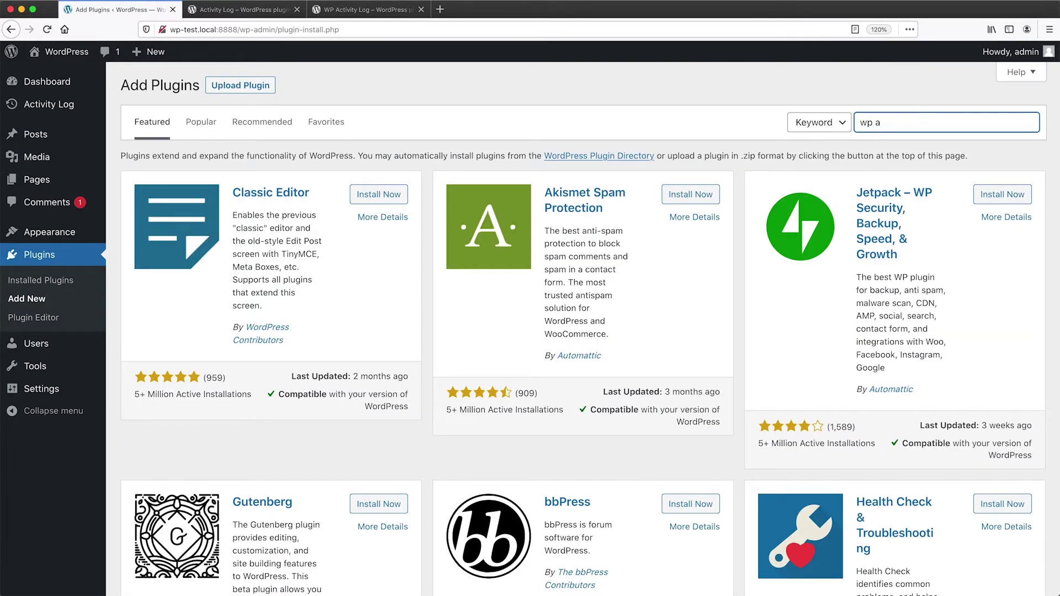
{"action": "type", "text": "ctivity log"}
{"action": "left_click", "coordinate": [379, 198]}
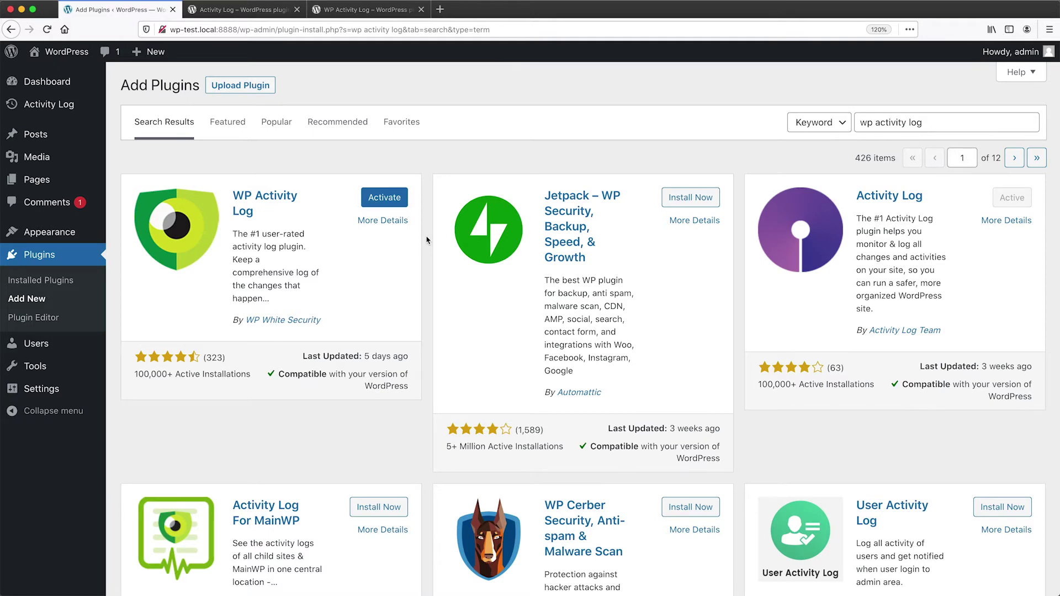
Step: Activate the newly installed WP Activity Log plugin
{"action": "scroll", "coordinate": [427, 240], "scroll_direction": "down", "scroll_amount": 8}
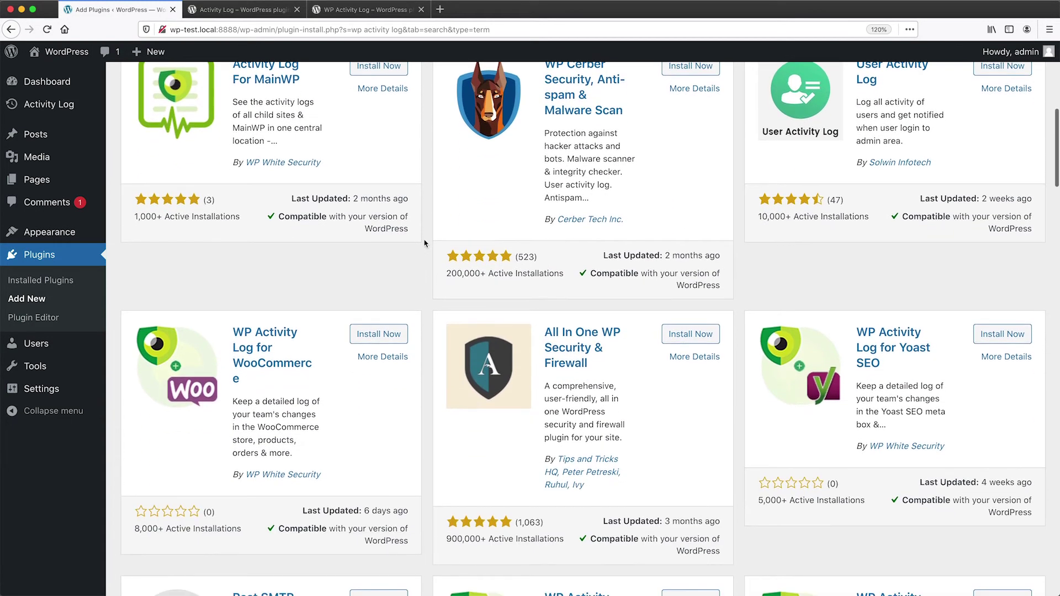
{"action": "scroll", "coordinate": [424, 243], "scroll_direction": "down", "scroll_amount": 2}
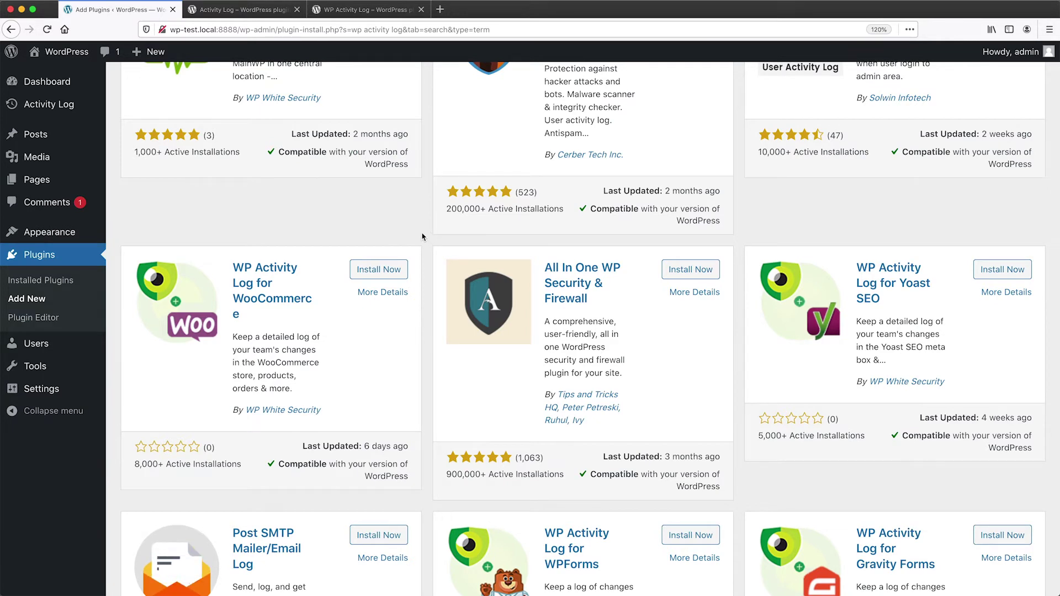
{"action": "scroll", "coordinate": [422, 237], "scroll_direction": "down", "scroll_amount": 2}
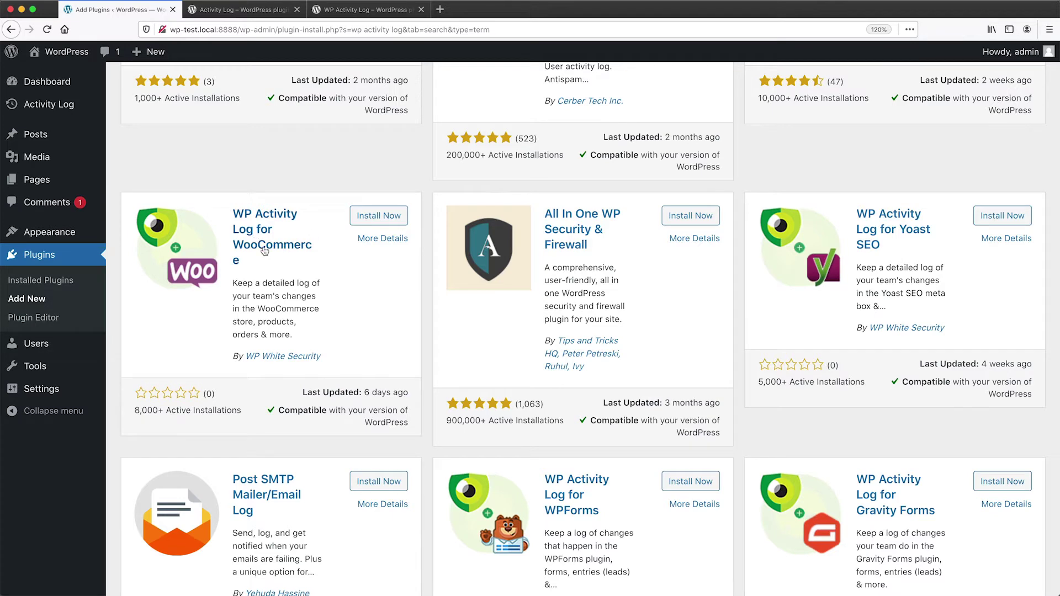
{"action": "scroll", "coordinate": [893, 252], "scroll_direction": "down", "scroll_amount": 10}
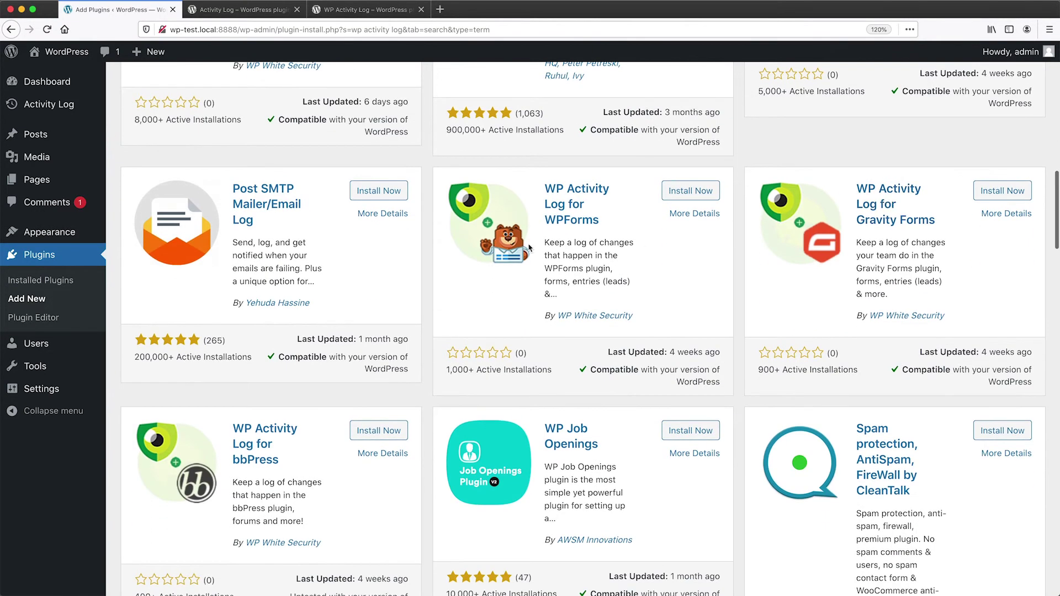
{"action": "scroll", "coordinate": [899, 217], "scroll_direction": "down", "scroll_amount": 2}
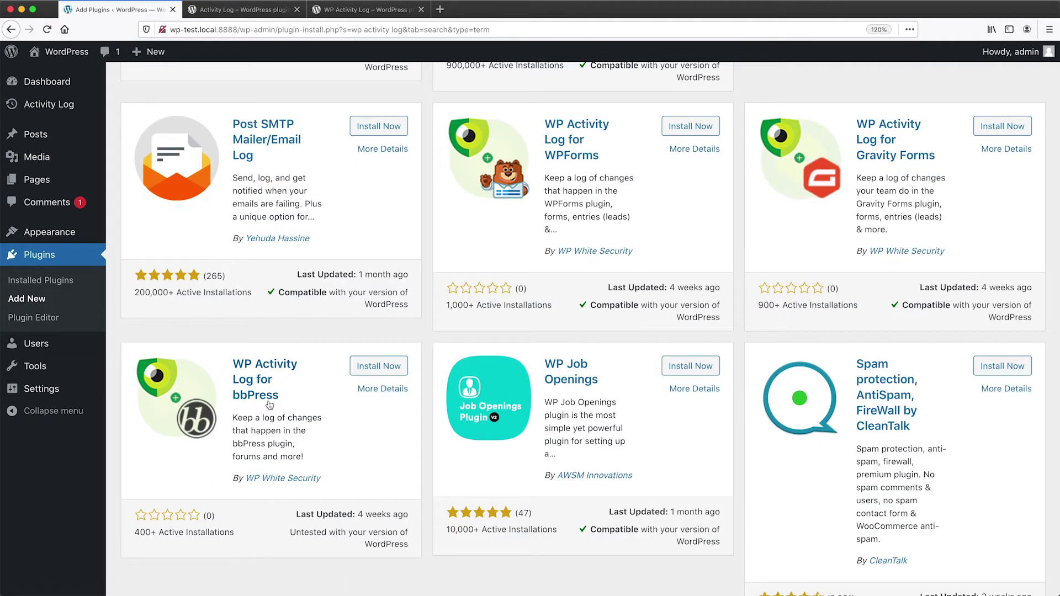
{"action": "scroll", "coordinate": [299, 413], "scroll_direction": "up", "scroll_amount": 1}
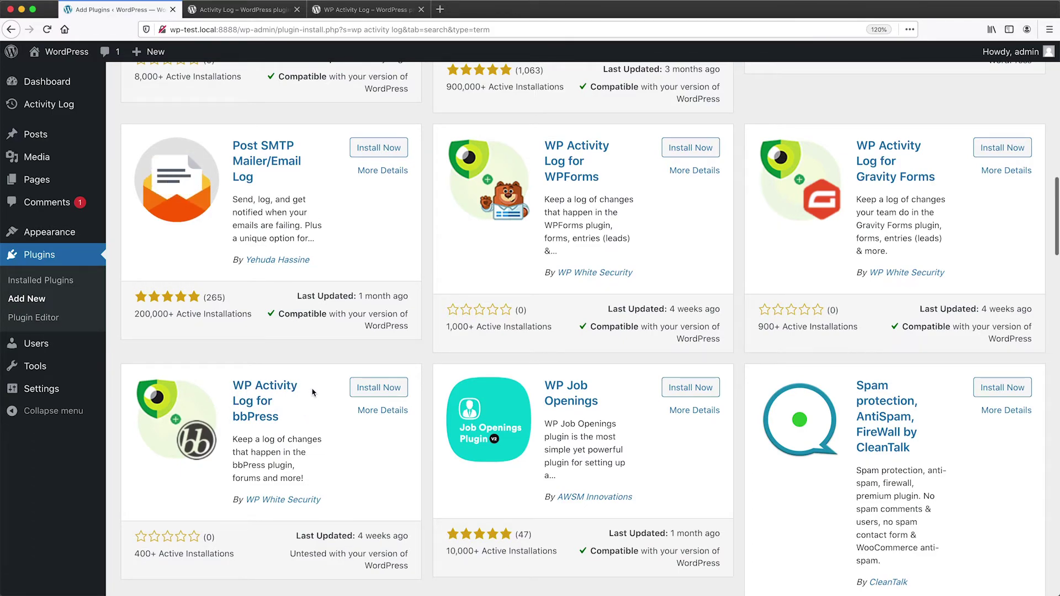
{"action": "scroll", "coordinate": [310, 392], "scroll_direction": "up", "scroll_amount": 10}
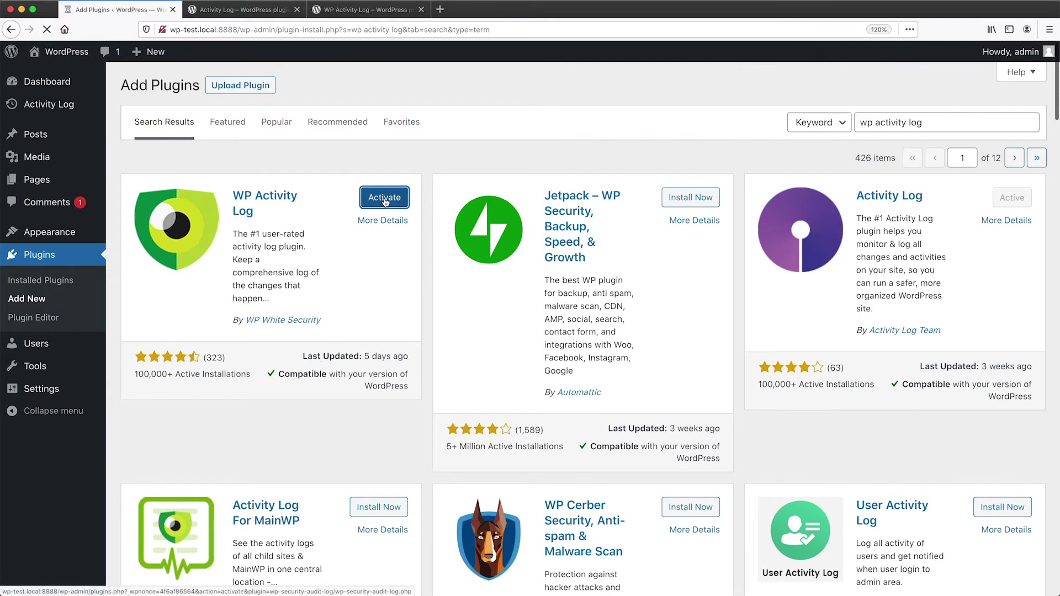
{"action": "left_click", "coordinate": [385, 202]}
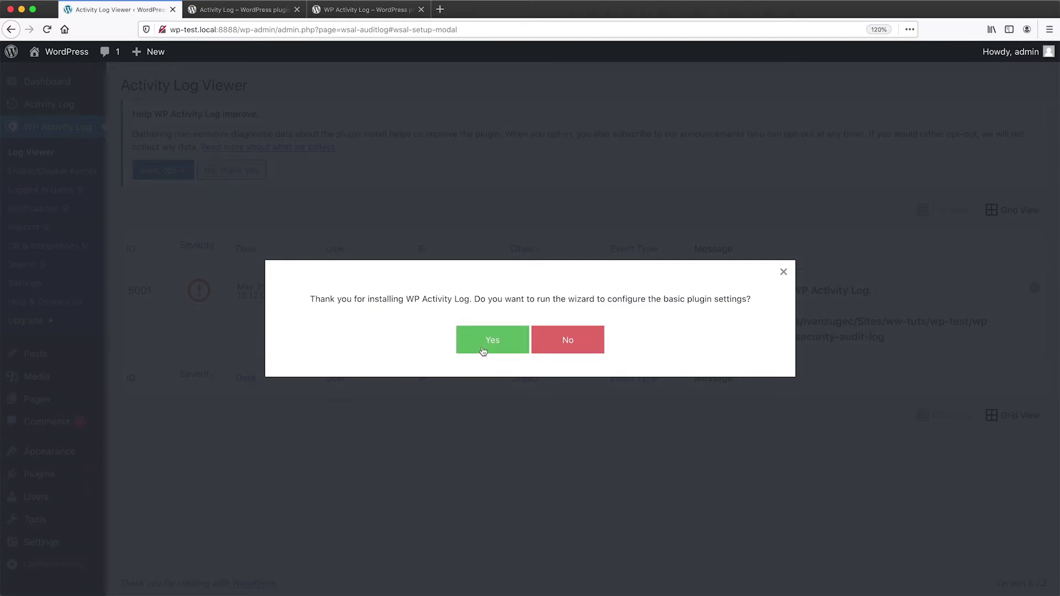
Step: Run the WP Activity Log wizard with Geek detail, No, No, and 6-month log retention
{"action": "left_click", "coordinate": [483, 352]}
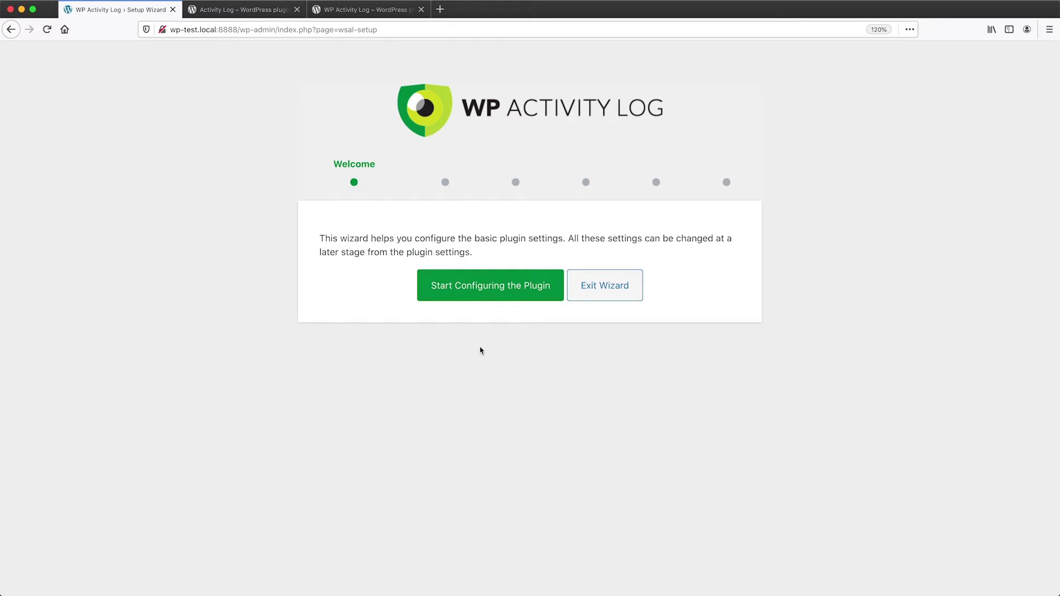
{"action": "left_click", "coordinate": [476, 298]}
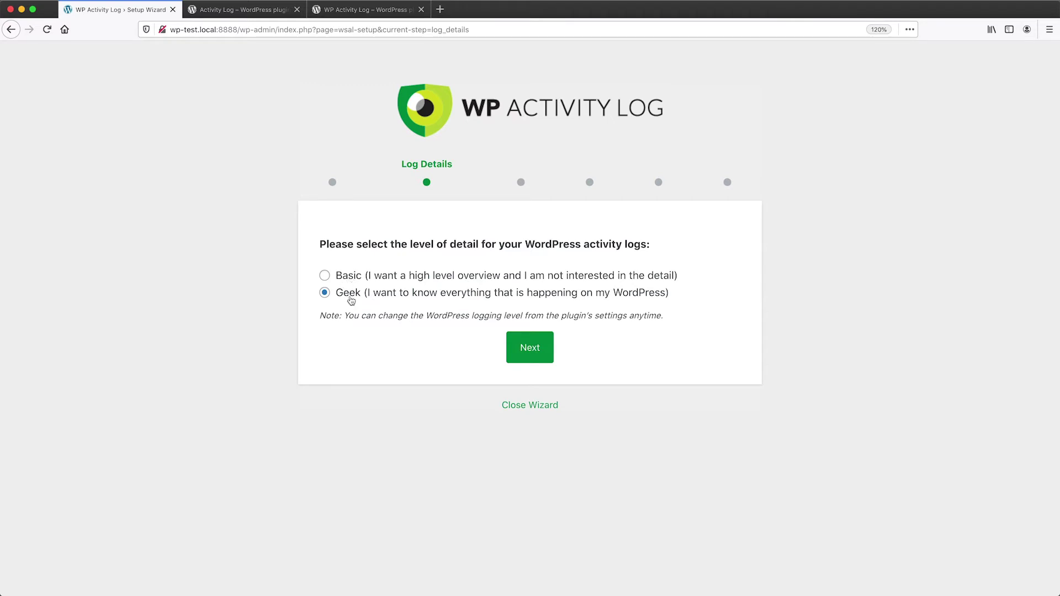
{"action": "left_click", "coordinate": [527, 354]}
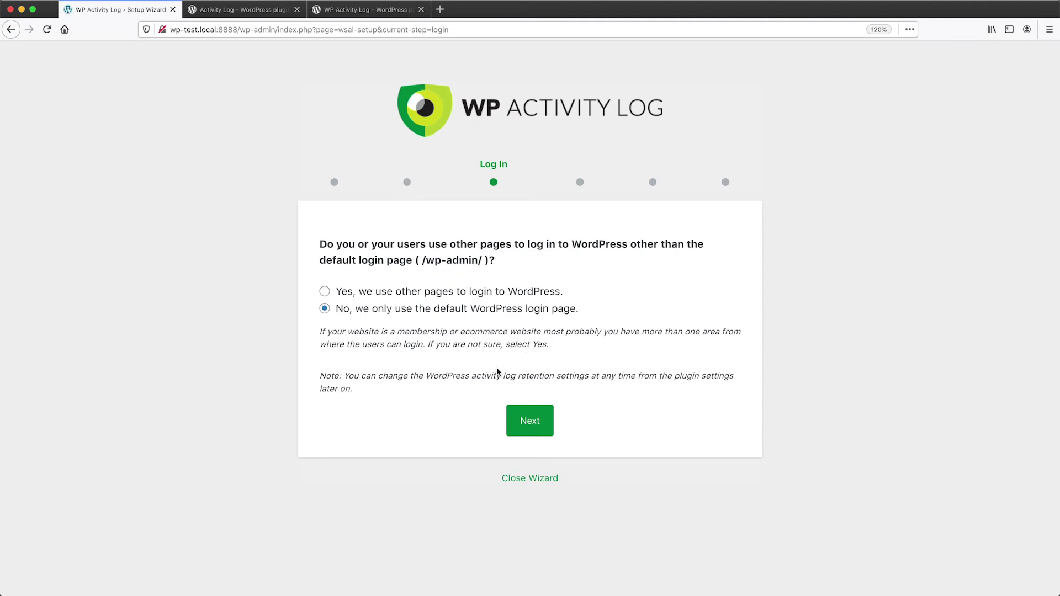
{"action": "left_click", "coordinate": [527, 429]}
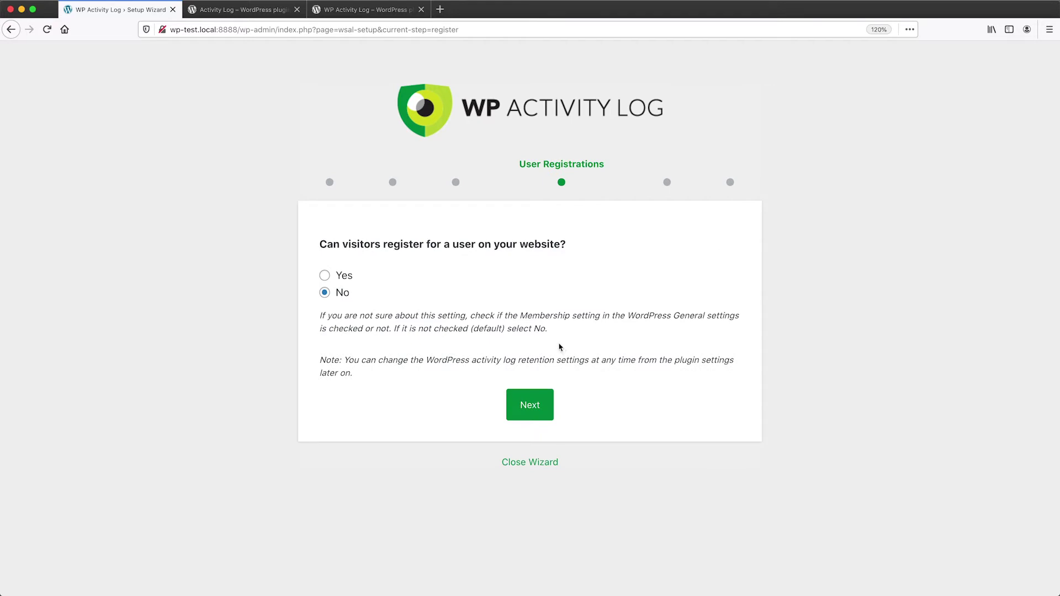
{"action": "left_click", "coordinate": [536, 397]}
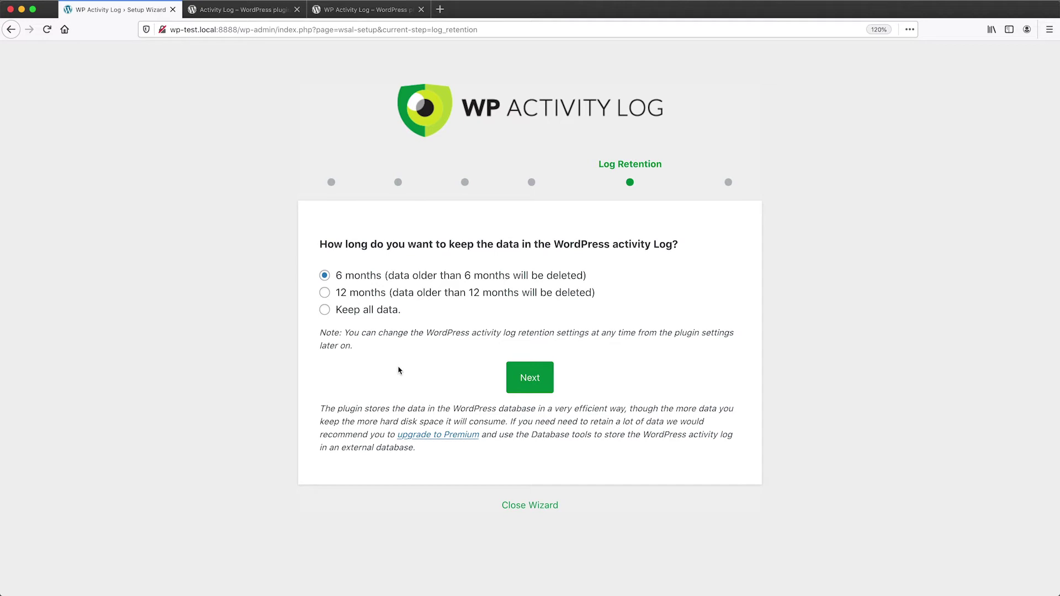
{"action": "left_click", "coordinate": [533, 372]}
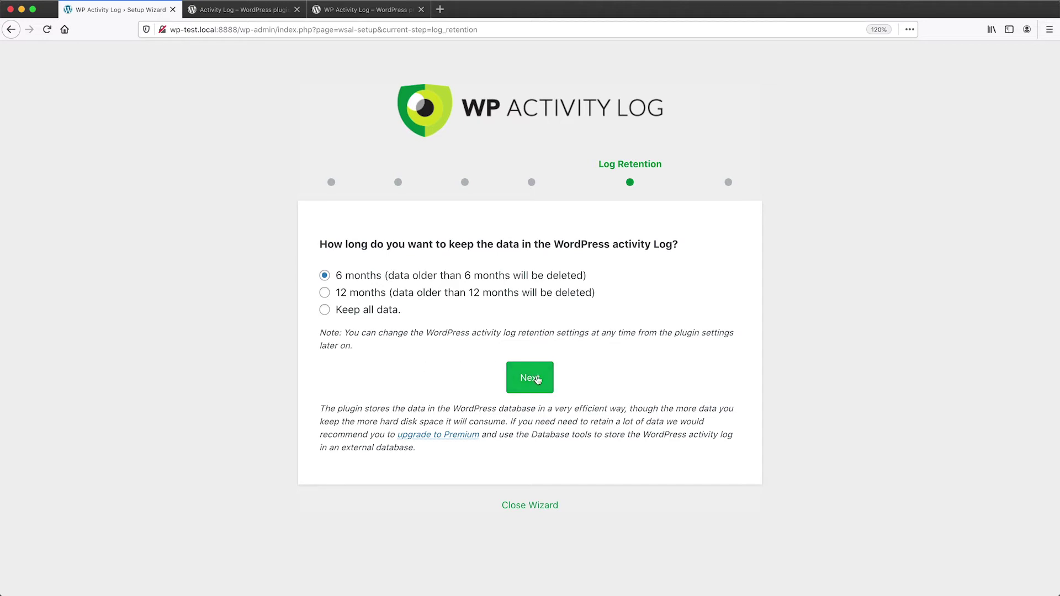
{"action": "left_click", "coordinate": [523, 407]}
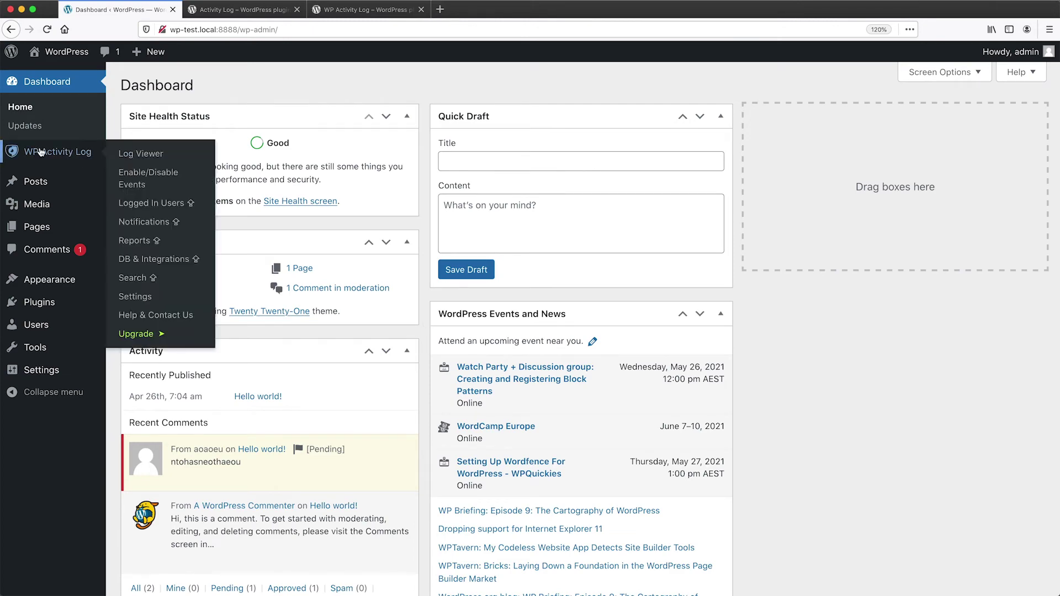
{"action": "left_click", "coordinate": [56, 158]}
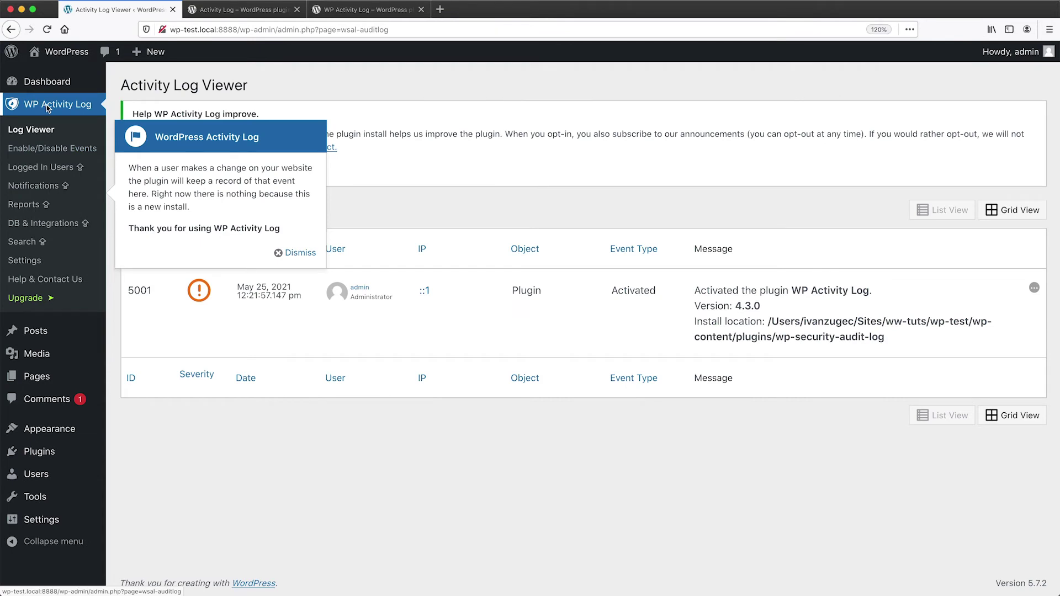
Step: Dismiss the Log Viewer's intro popup and decline the diagnostic data opt-in
{"action": "left_click", "coordinate": [296, 254]}
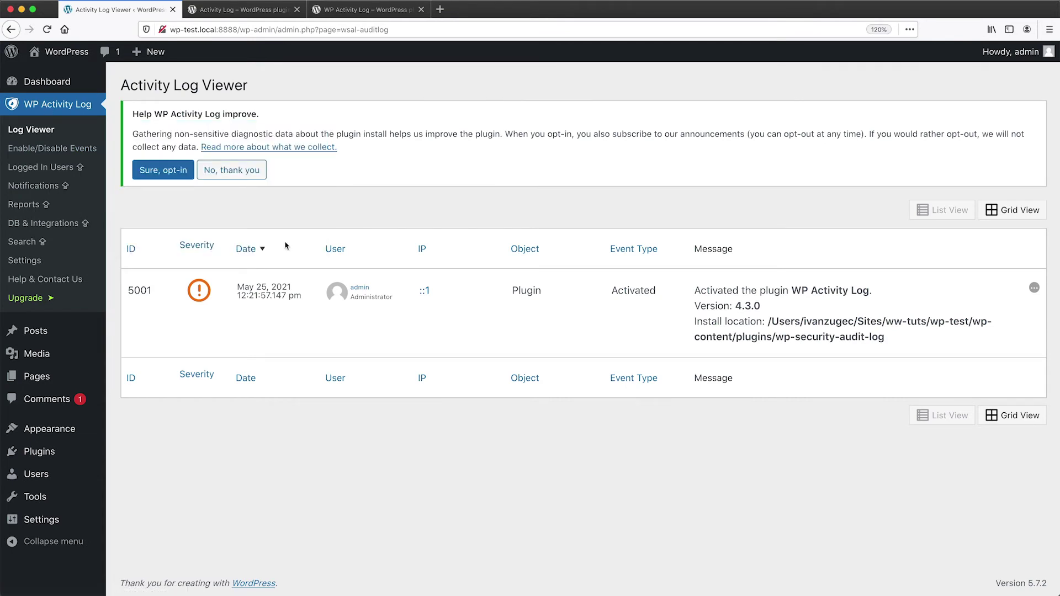
{"action": "left_click", "coordinate": [233, 176]}
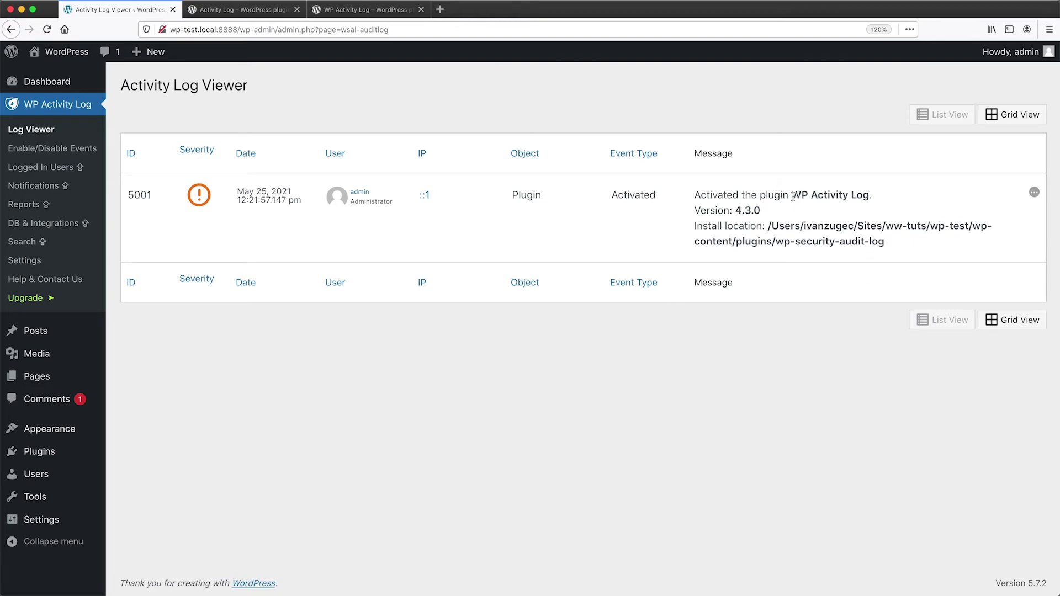
{"action": "left_click_drag", "start_coordinate": [791, 196], "coordinate": [869, 194]}
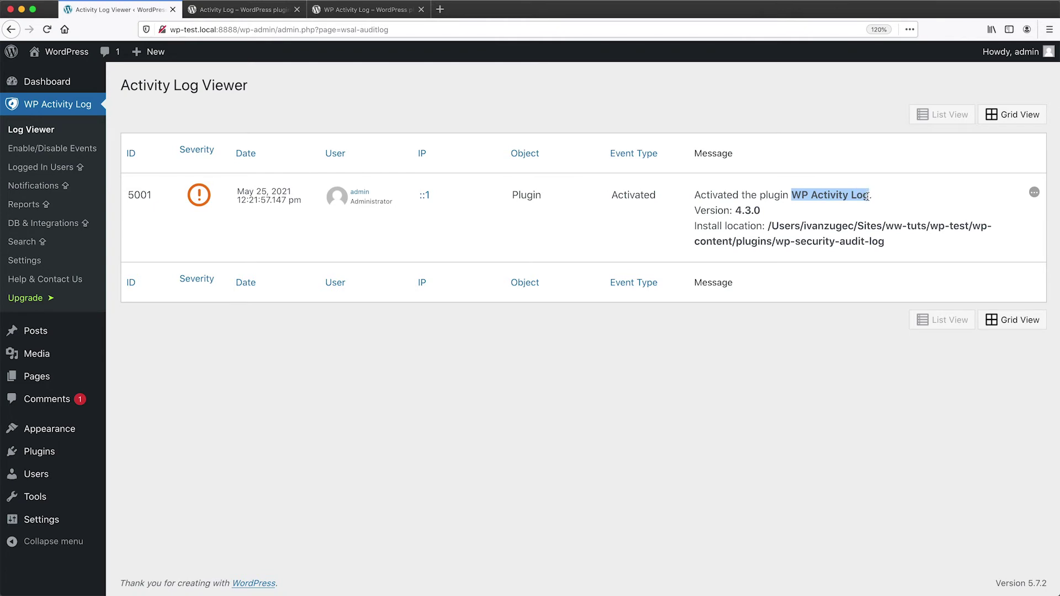
{"action": "left_click", "coordinate": [446, 331]}
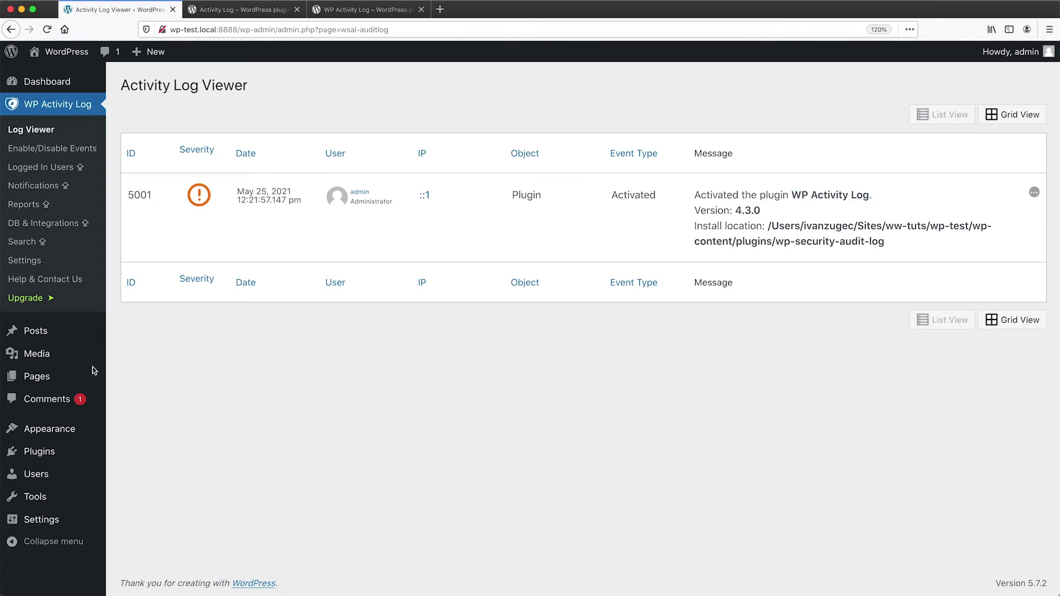
{"action": "left_click", "coordinate": [83, 332]}
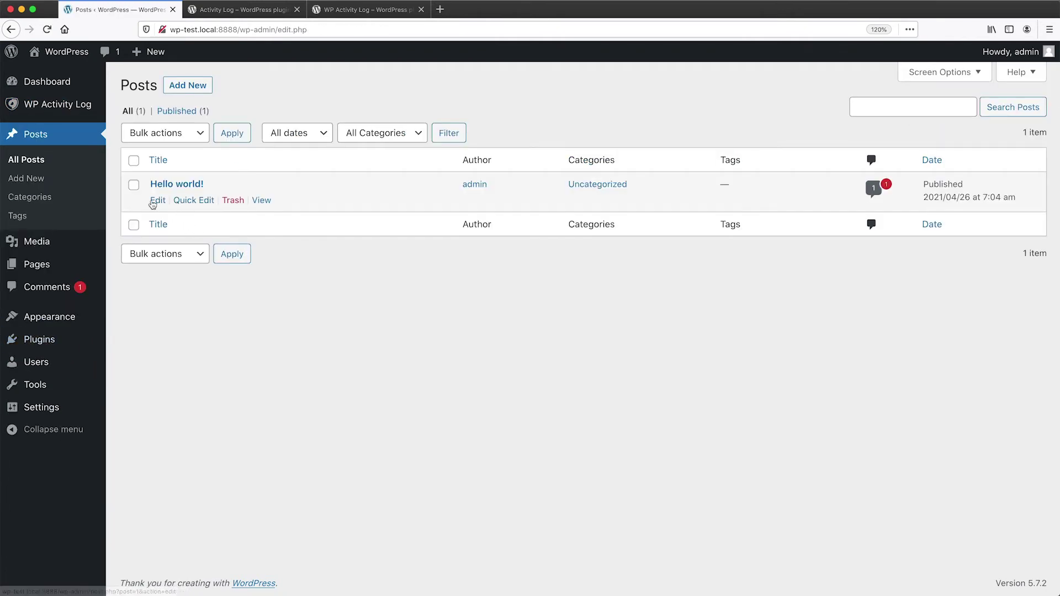
Step: Add a new paragraph of text to Hello world!, update it, and review the new log entries
{"action": "left_click", "coordinate": [155, 199]}
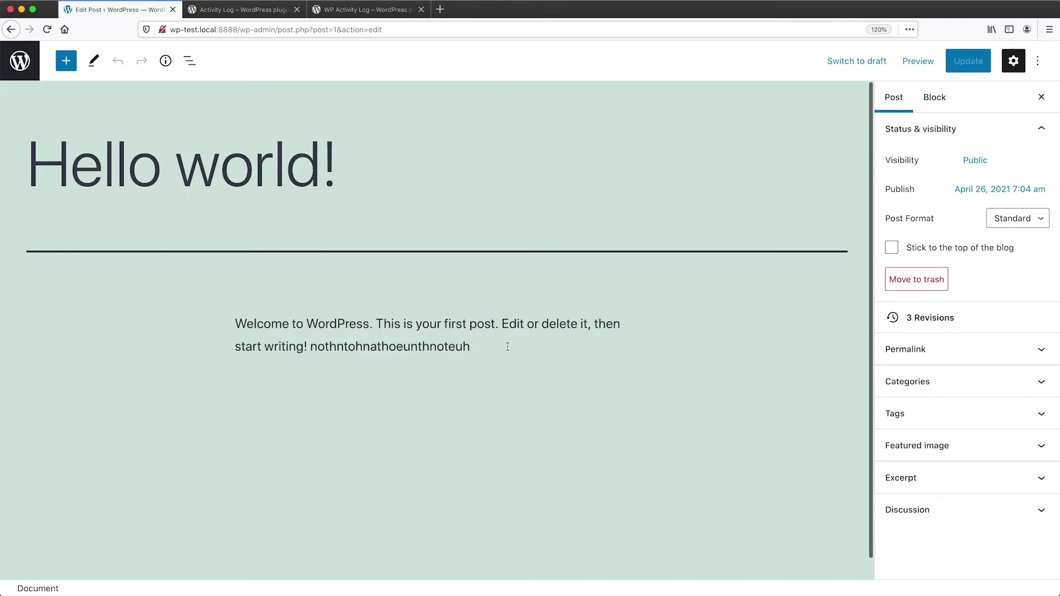
{"action": "left_click", "coordinate": [508, 347]}
{"action": "key", "text": "Return"}
{"action": "type", "text": "atohe usnteount on"}
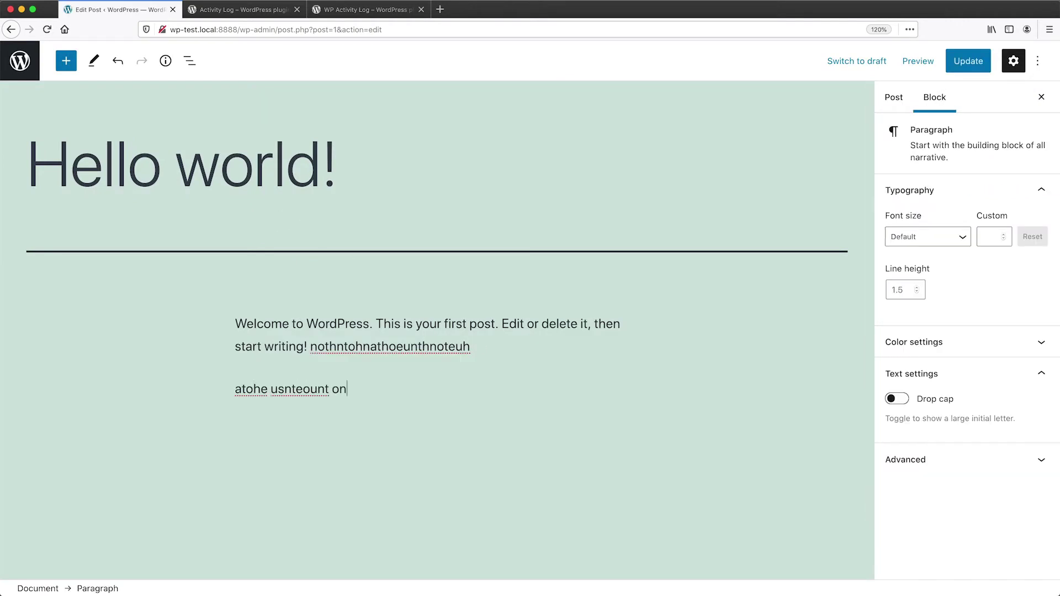
{"action": "type", "text": "not t ouh"}
{"action": "left_click", "coordinate": [961, 64]}
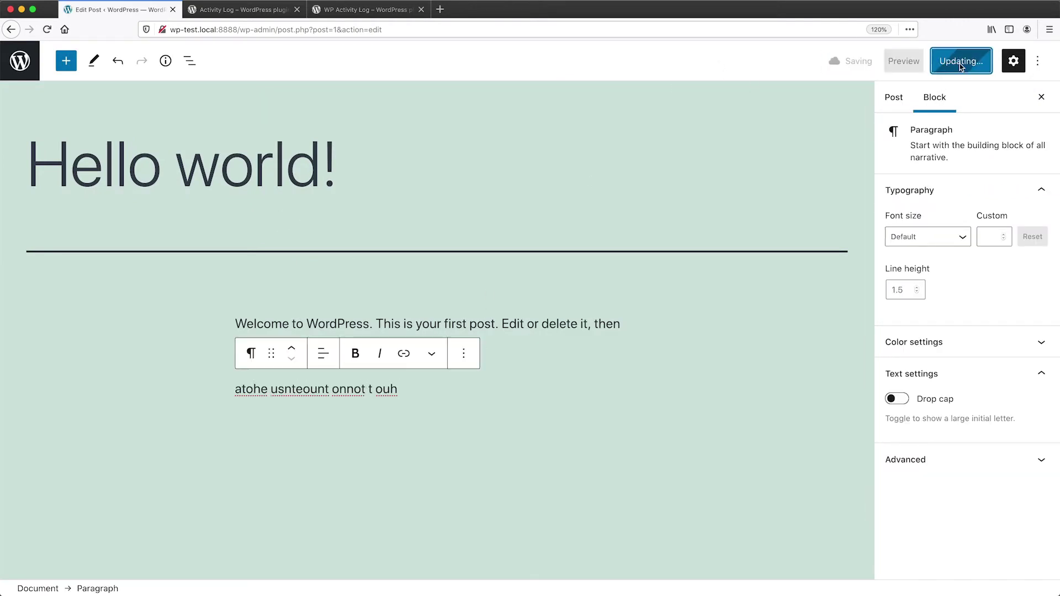
{"action": "left_click", "coordinate": [22, 64]}
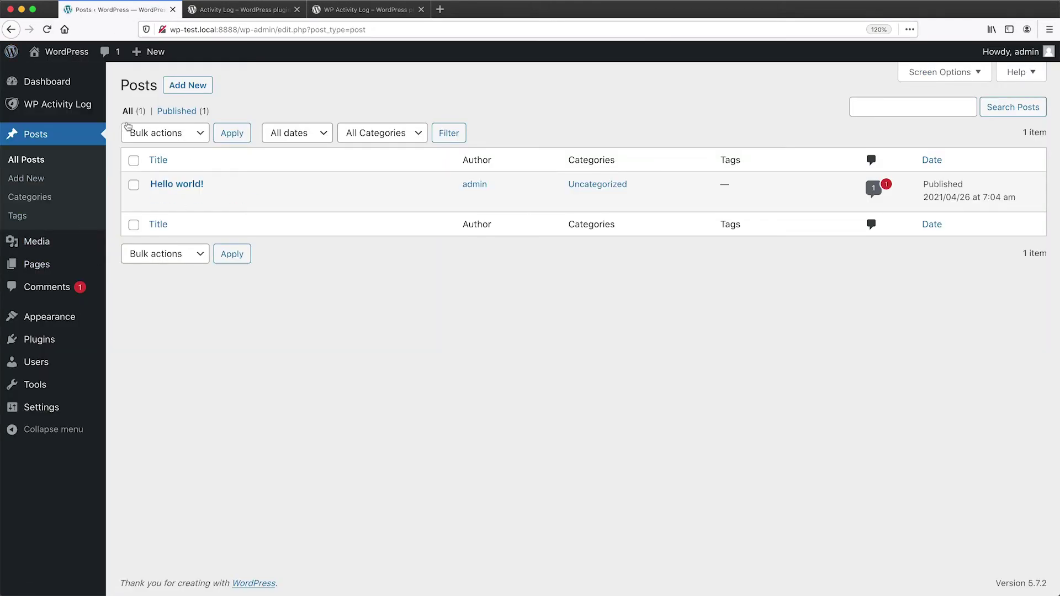
{"action": "left_click", "coordinate": [58, 104]}
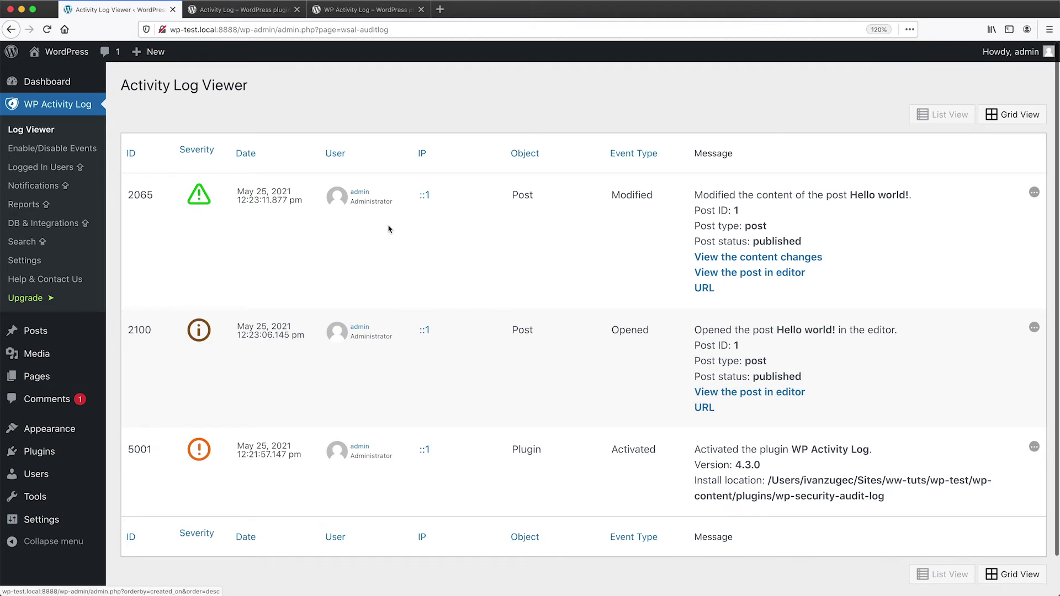
{"action": "scroll", "coordinate": [438, 246], "scroll_direction": "down", "scroll_amount": 1}
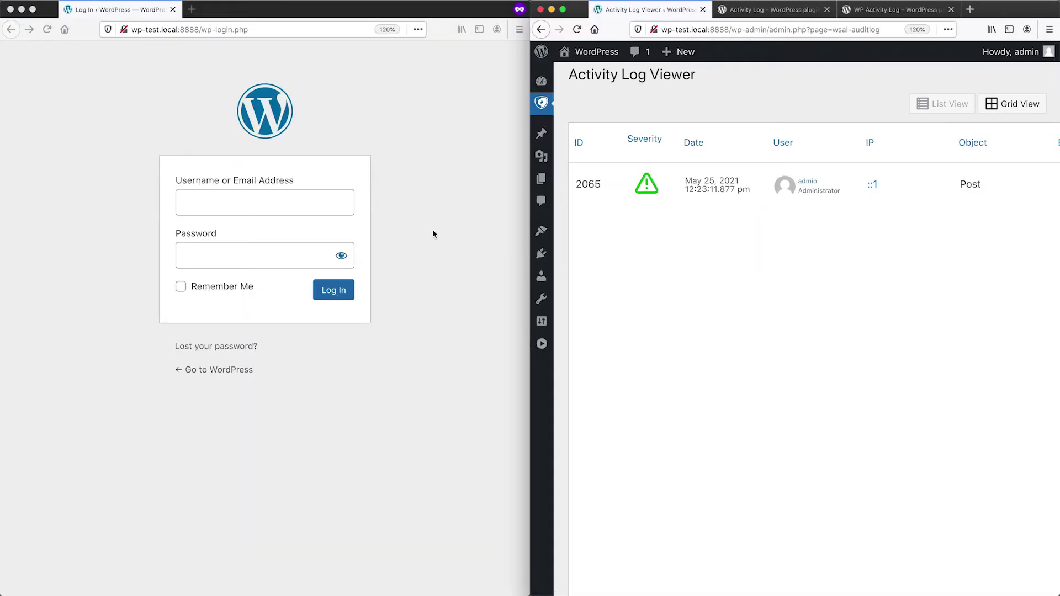
Step: Submit the login form with the administrator username and a wrong password
{"action": "left_click", "coordinate": [304, 209]}
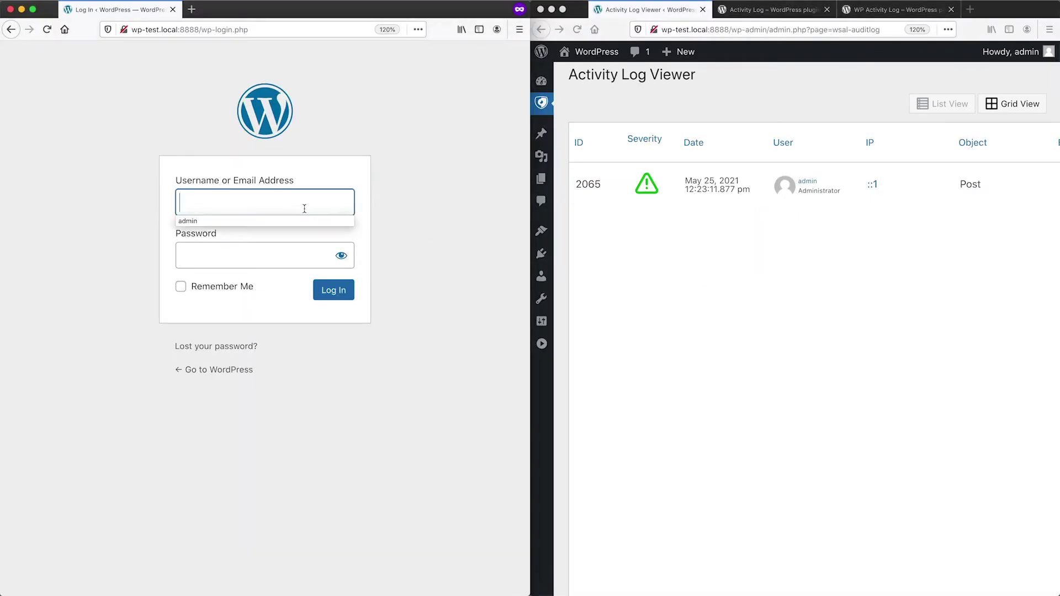
{"action": "type", "text": "admin"}
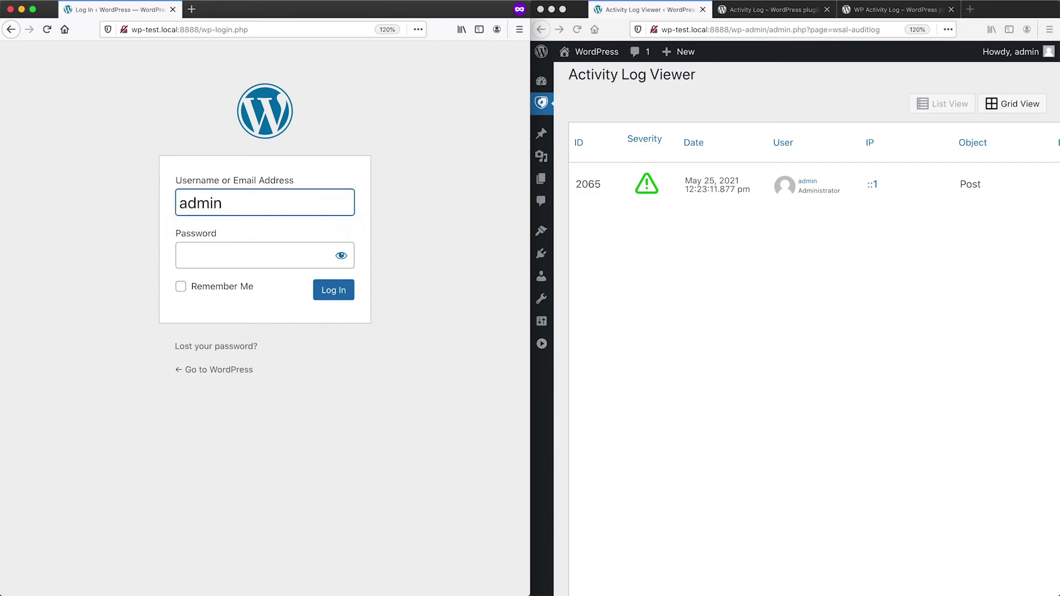
{"action": "key", "text": "Tab"}
{"action": "key", "text": "ctrl+v"}
{"action": "key", "text": "ctrl+v"}
{"action": "key", "text": "Return"}
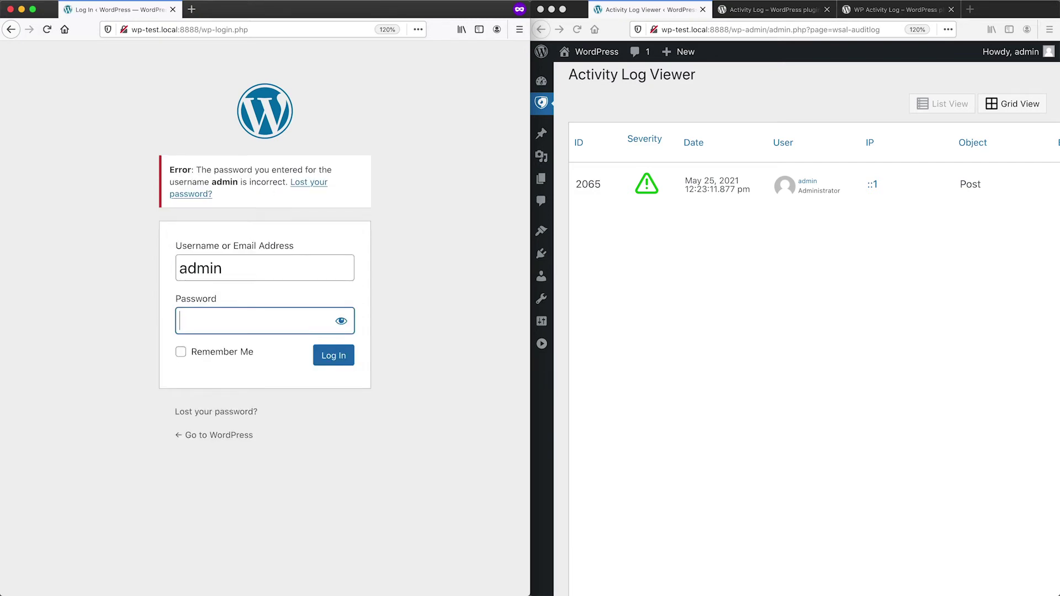
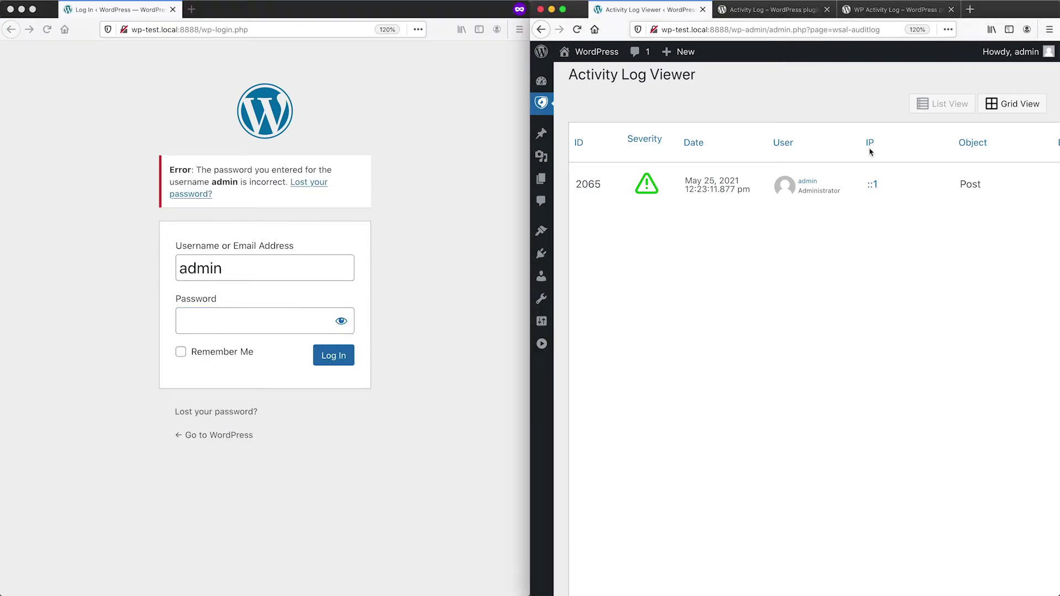
Step: Maximise the activity log window, highlight the '4 failed login(s).' message, then open the plugin Settings
{"action": "double_click", "coordinate": [1001, 10]}
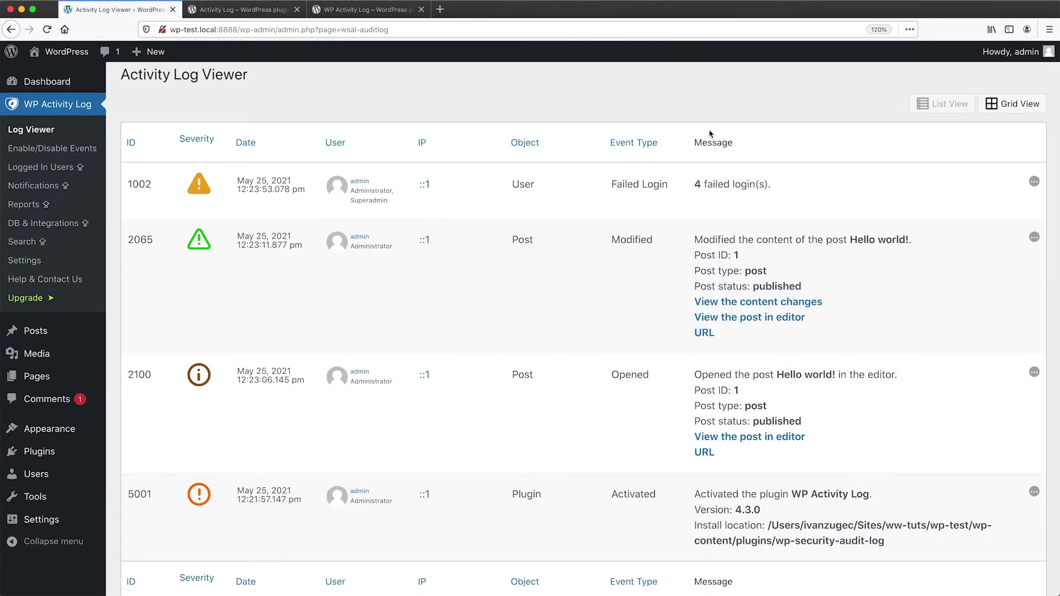
{"action": "left_click_drag", "start_coordinate": [695, 183], "coordinate": [793, 190]}
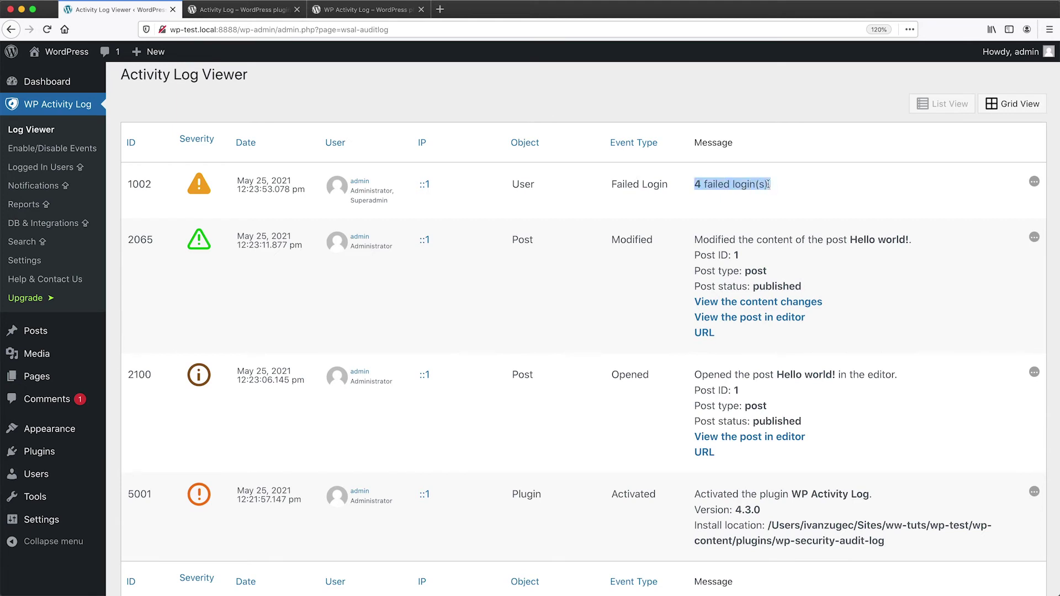
{"action": "left_click", "coordinate": [793, 190]}
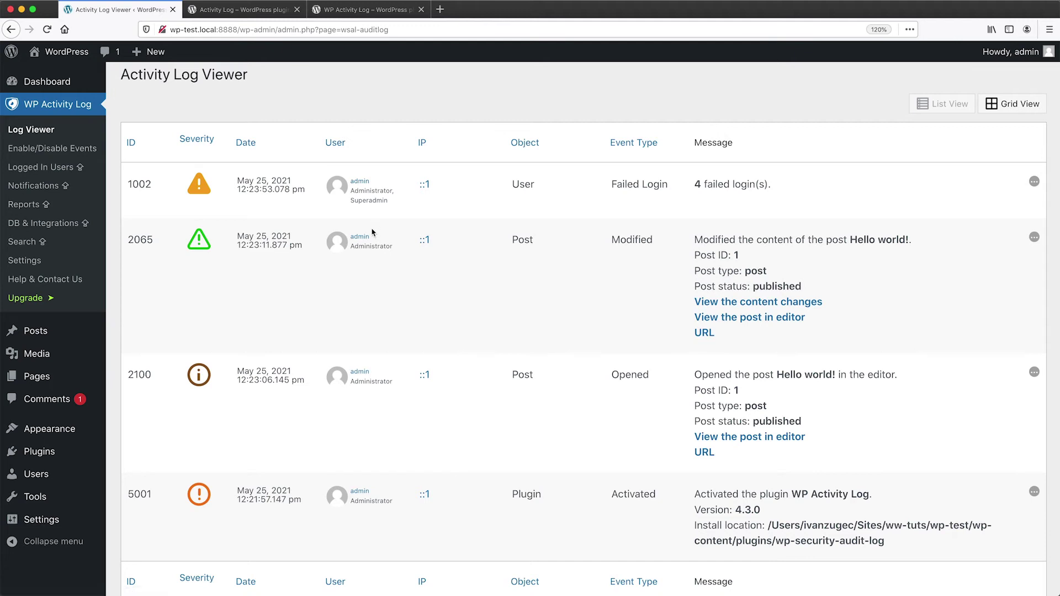
{"action": "left_click", "coordinate": [25, 261]}
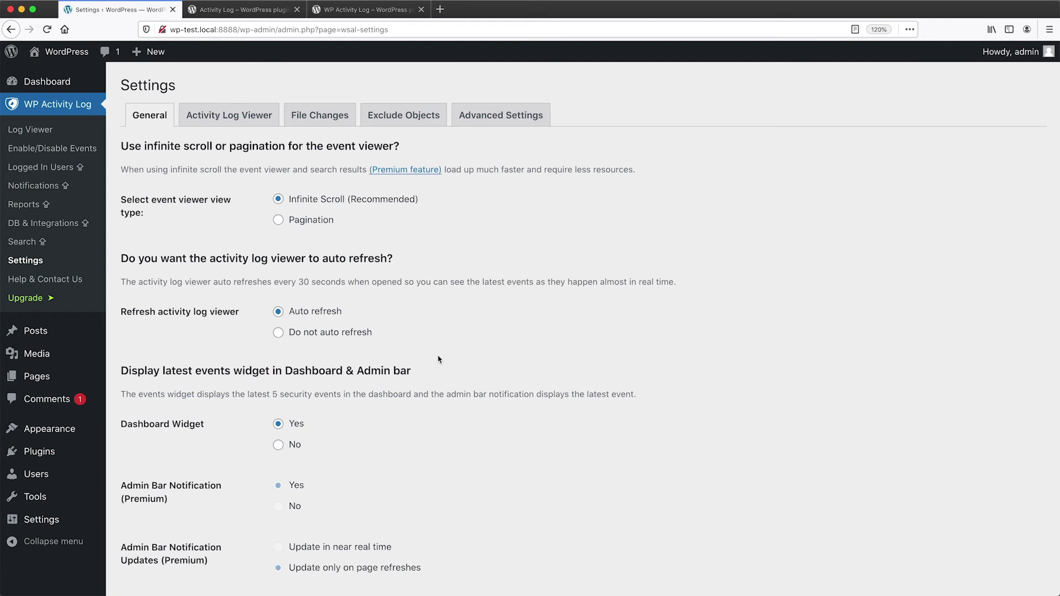
Step: Look over the General settings tab, then switch to the Exclude Objects tab
{"action": "scroll", "coordinate": [433, 366], "scroll_direction": "down", "scroll_amount": 5}
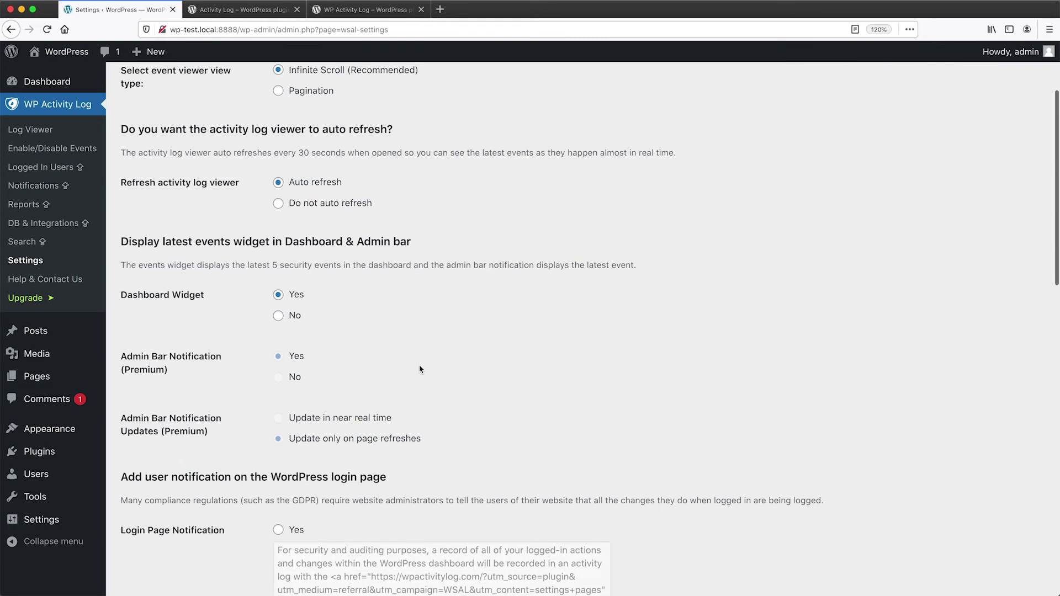
{"action": "scroll", "coordinate": [418, 366], "scroll_direction": "up", "scroll_amount": 5}
{"action": "left_click", "coordinate": [404, 125]}
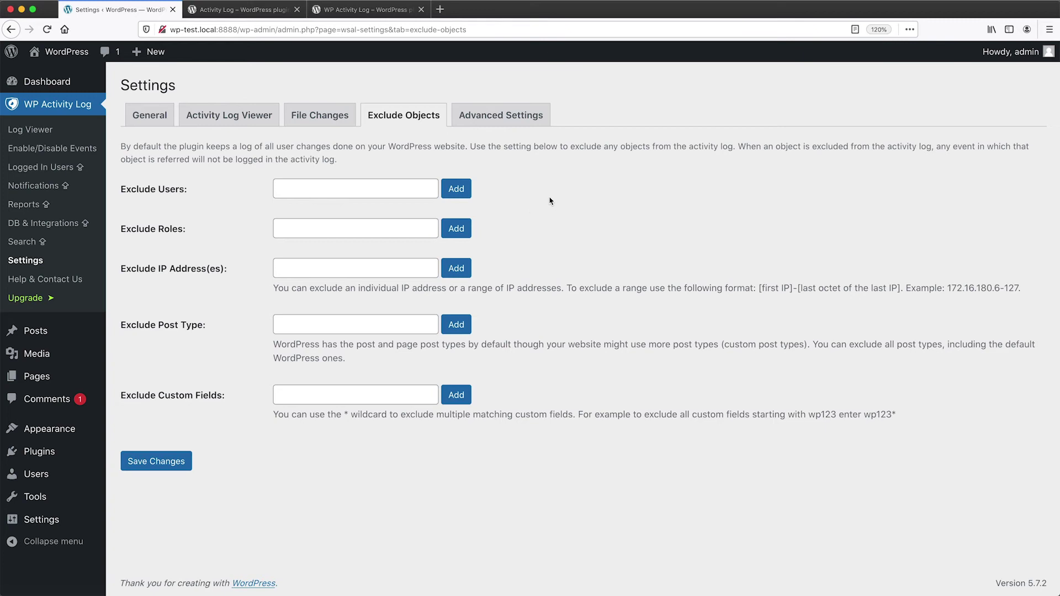
Step: Review Advanced Settings, then view the Activity Log Viewer tab with 6 Months retention
{"action": "left_click", "coordinate": [489, 122]}
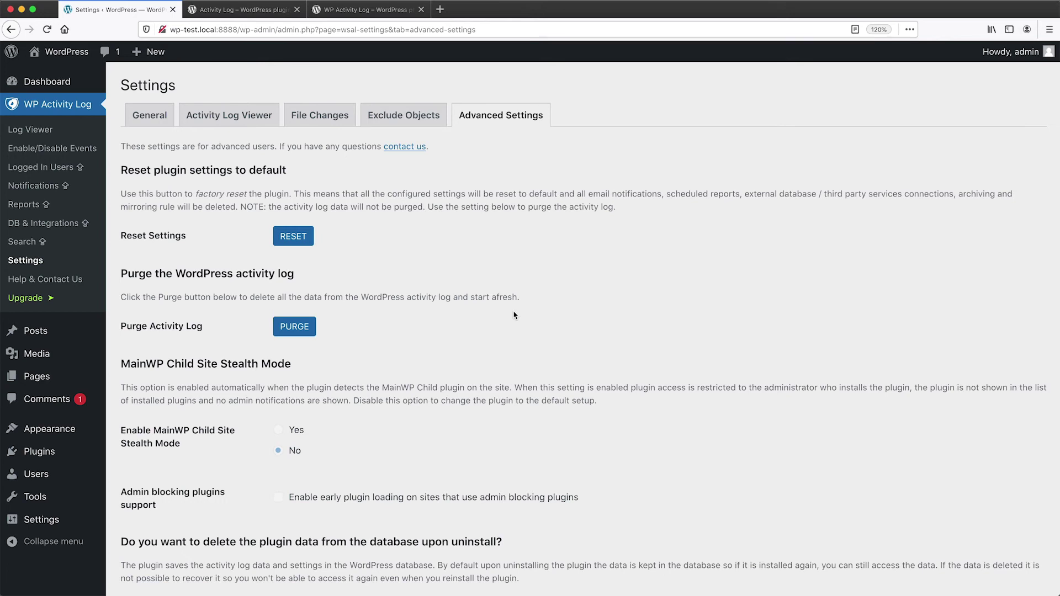
{"action": "scroll", "coordinate": [513, 315], "scroll_direction": "down", "scroll_amount": 3}
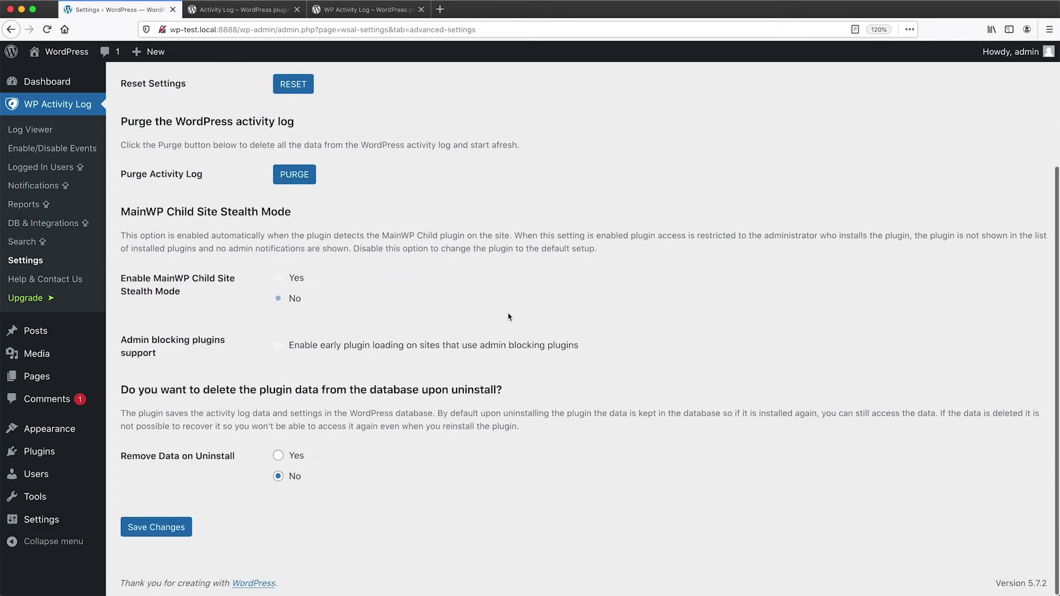
{"action": "scroll", "coordinate": [508, 319], "scroll_direction": "up", "scroll_amount": 3}
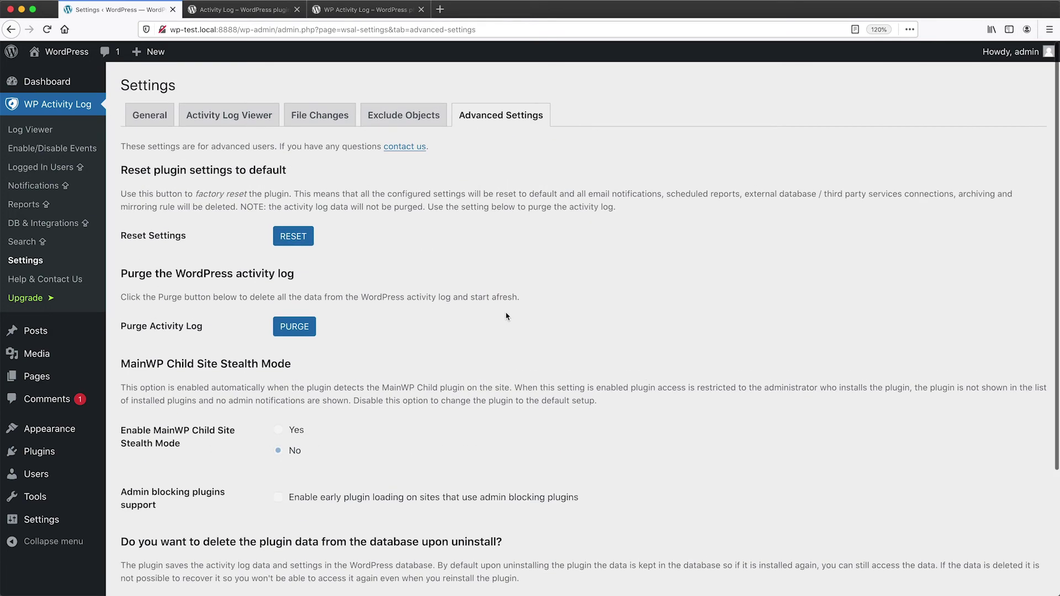
{"action": "left_click", "coordinate": [219, 116]}
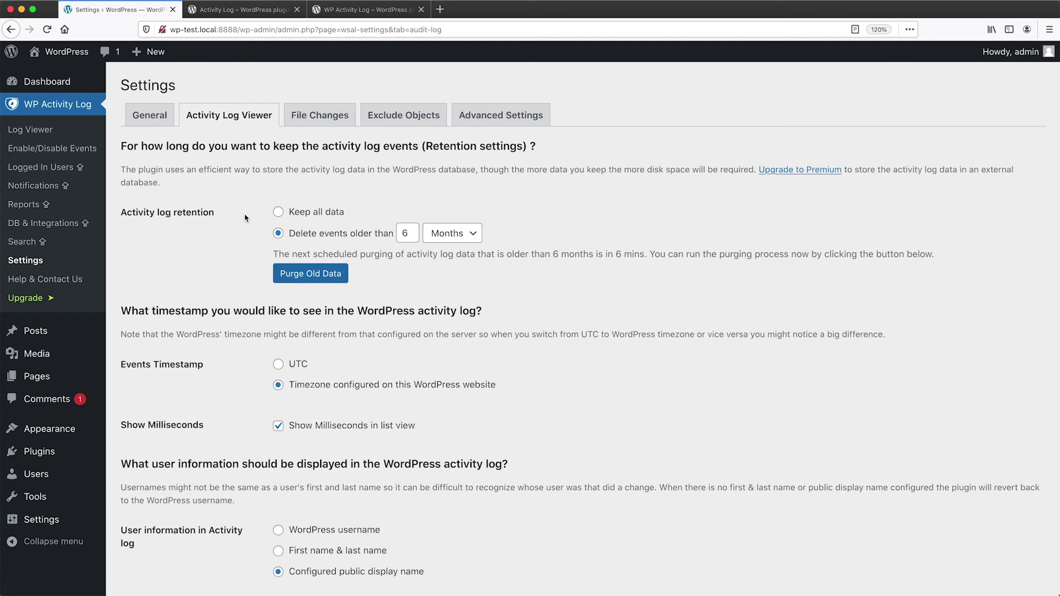
Step: Review the General tab down to the login page notification, then return to the event list
{"action": "left_click", "coordinate": [164, 123]}
{"action": "scroll", "coordinate": [376, 261], "scroll_direction": "down", "scroll_amount": 4}
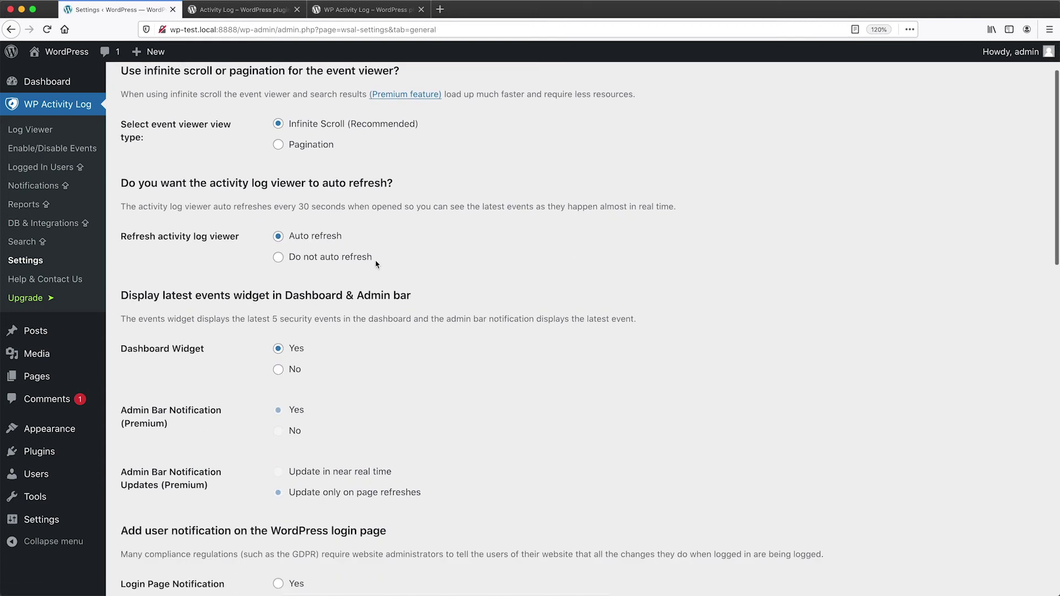
{"action": "scroll", "coordinate": [375, 260], "scroll_direction": "down", "scroll_amount": 3}
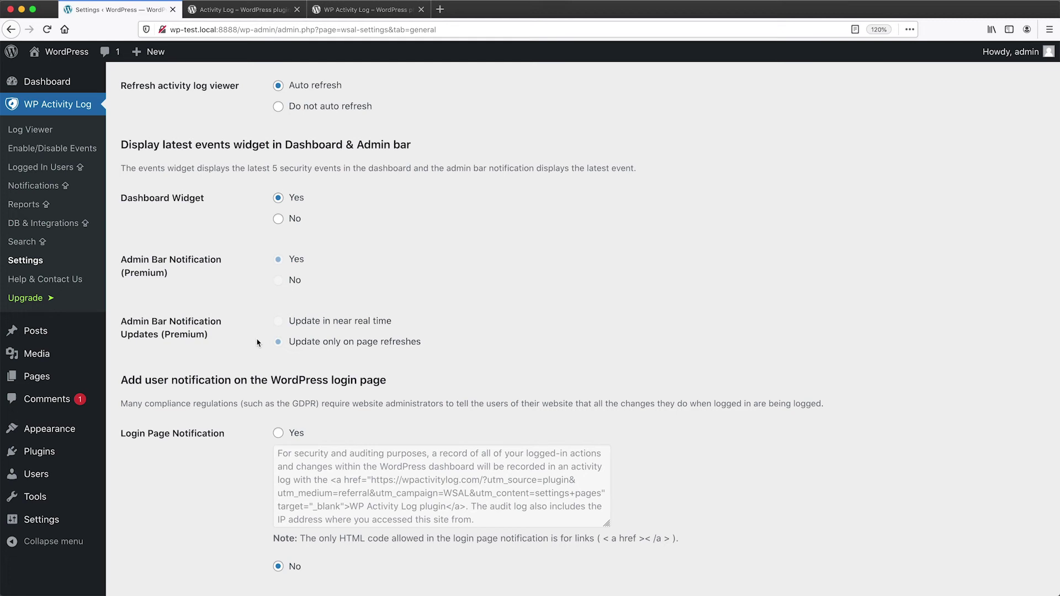
{"action": "left_click", "coordinate": [48, 133]}
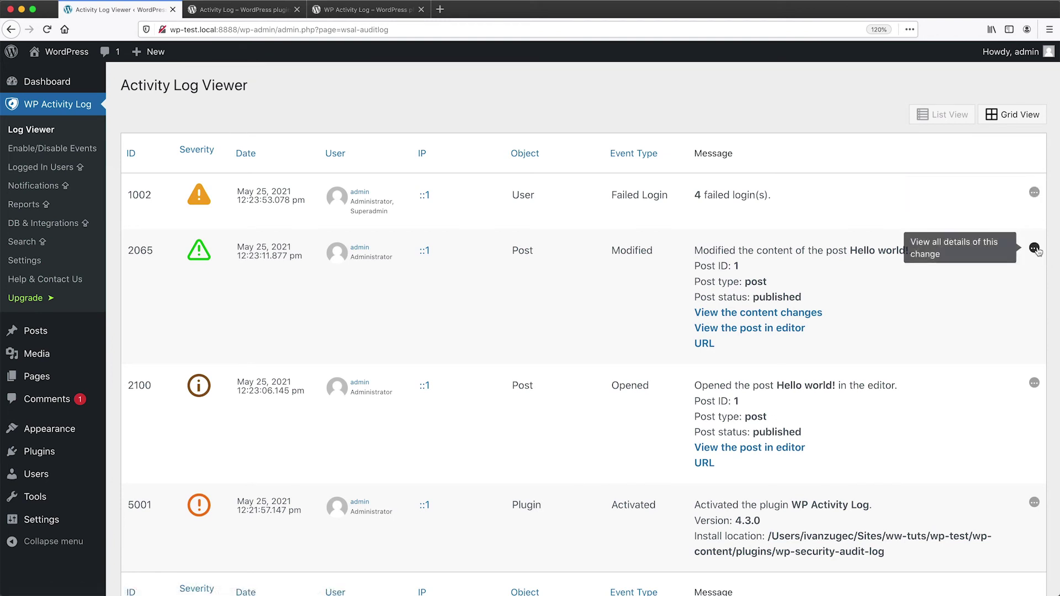
{"action": "left_click", "coordinate": [1034, 194]}
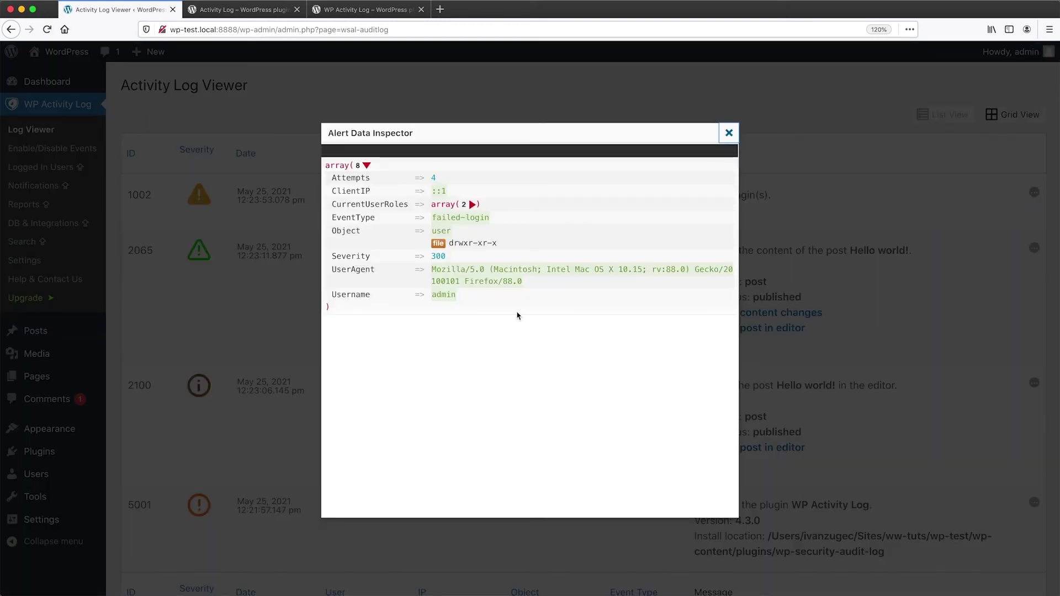
{"action": "left_click", "coordinate": [726, 134]}
{"action": "left_click", "coordinate": [1034, 249]}
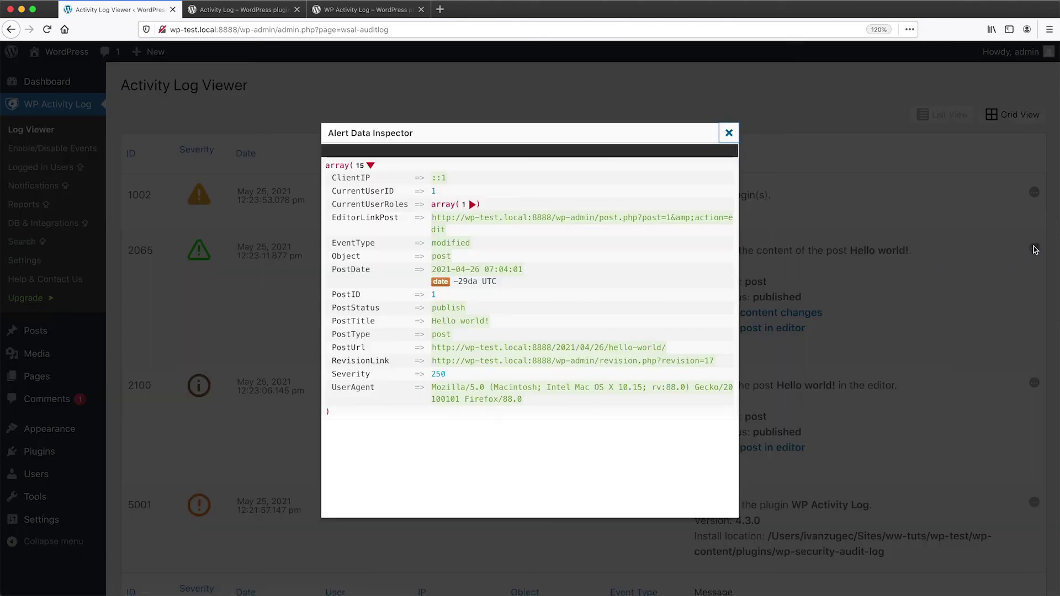
{"action": "left_click", "coordinate": [729, 133]}
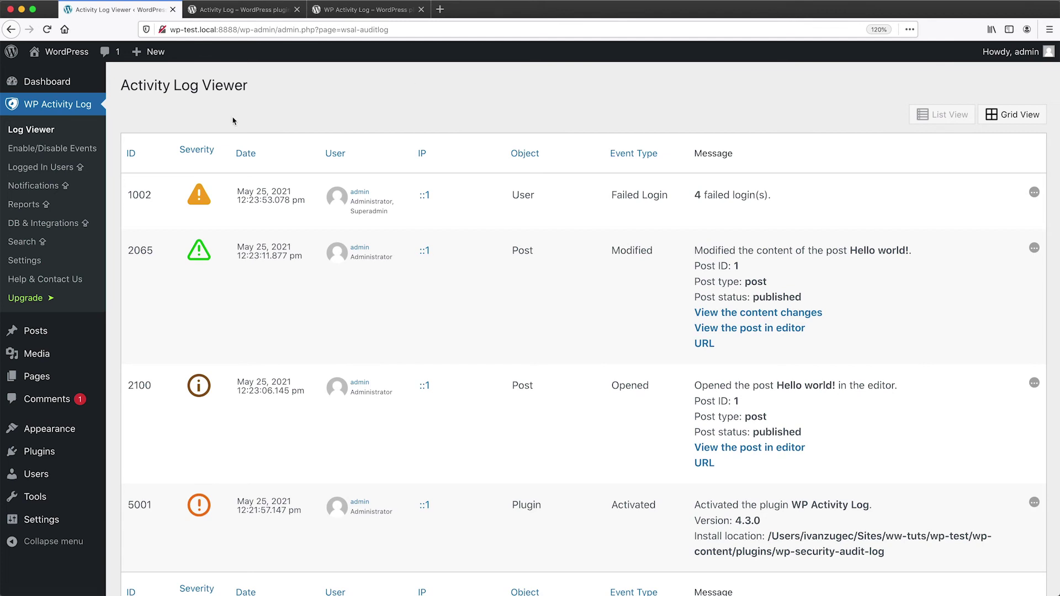
Step: In Enable/Disable Events, browse the Content & Comments, Custom Fields and ACF event lists
{"action": "left_click", "coordinate": [58, 149]}
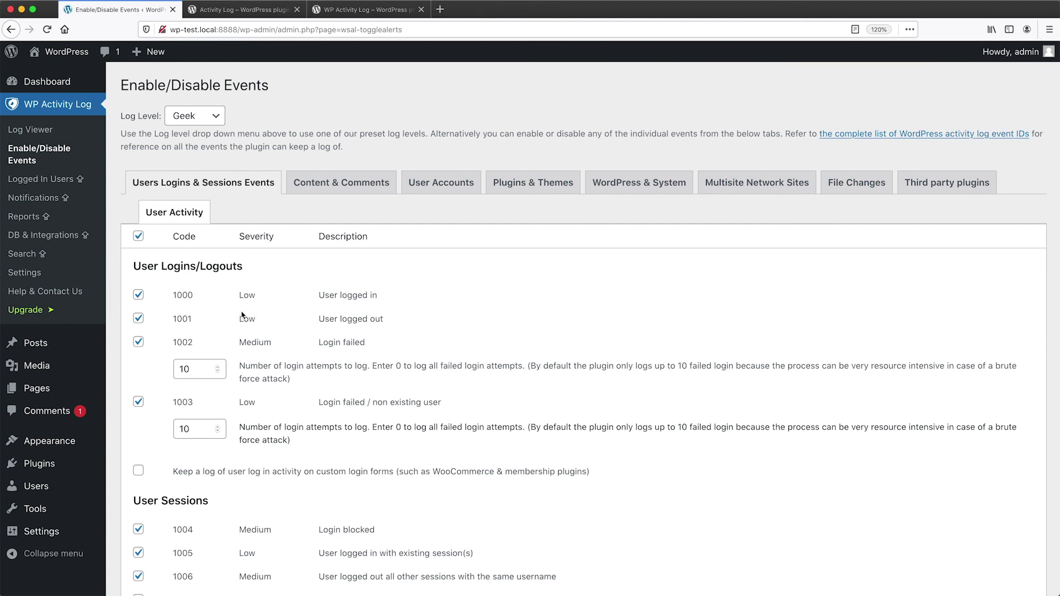
{"action": "scroll", "coordinate": [223, 319], "scroll_direction": "down", "scroll_amount": 5}
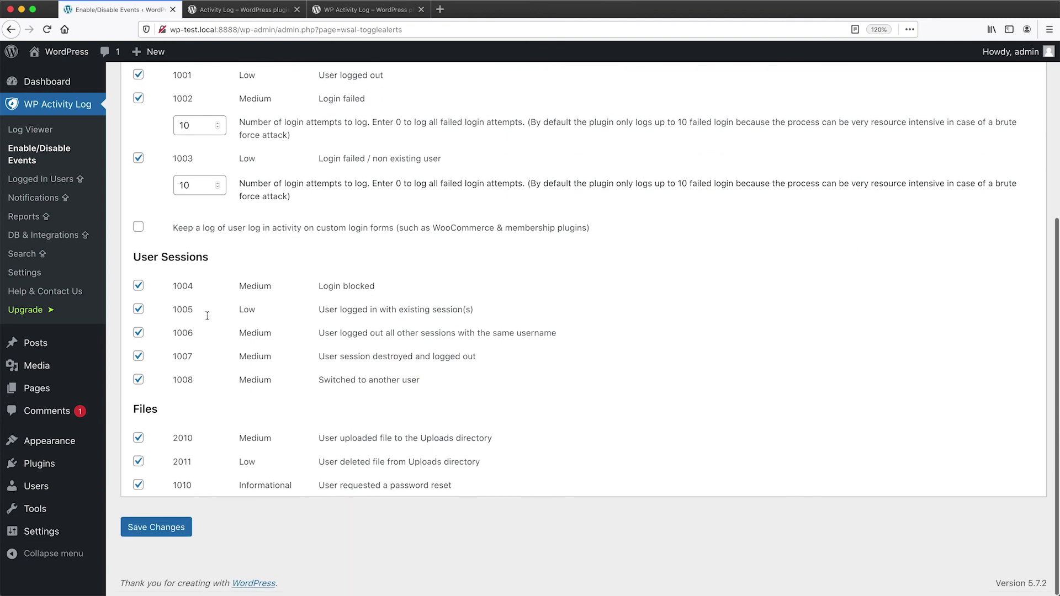
{"action": "scroll", "coordinate": [207, 319], "scroll_direction": "up", "scroll_amount": 5}
{"action": "left_click", "coordinate": [319, 176]}
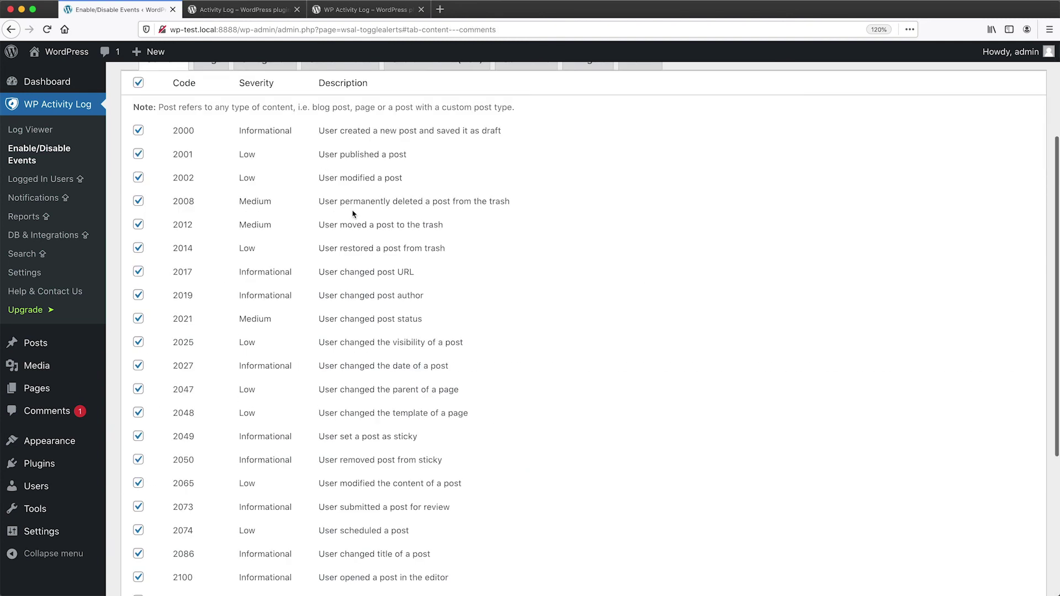
{"action": "scroll", "coordinate": [352, 218], "scroll_direction": "up", "scroll_amount": 2}
{"action": "left_click", "coordinate": [342, 124]}
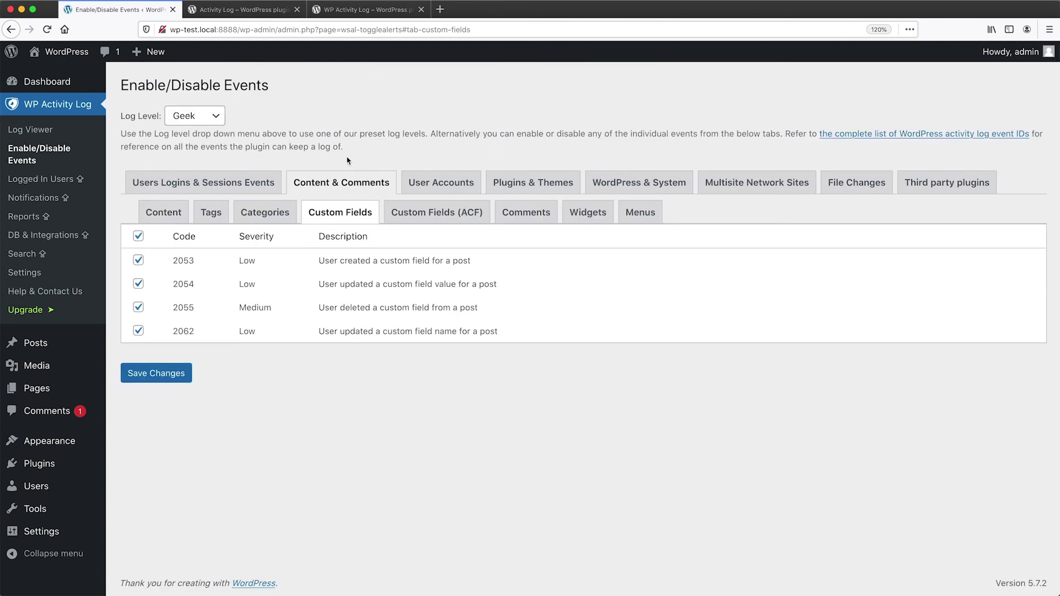
{"action": "left_click", "coordinate": [431, 214]}
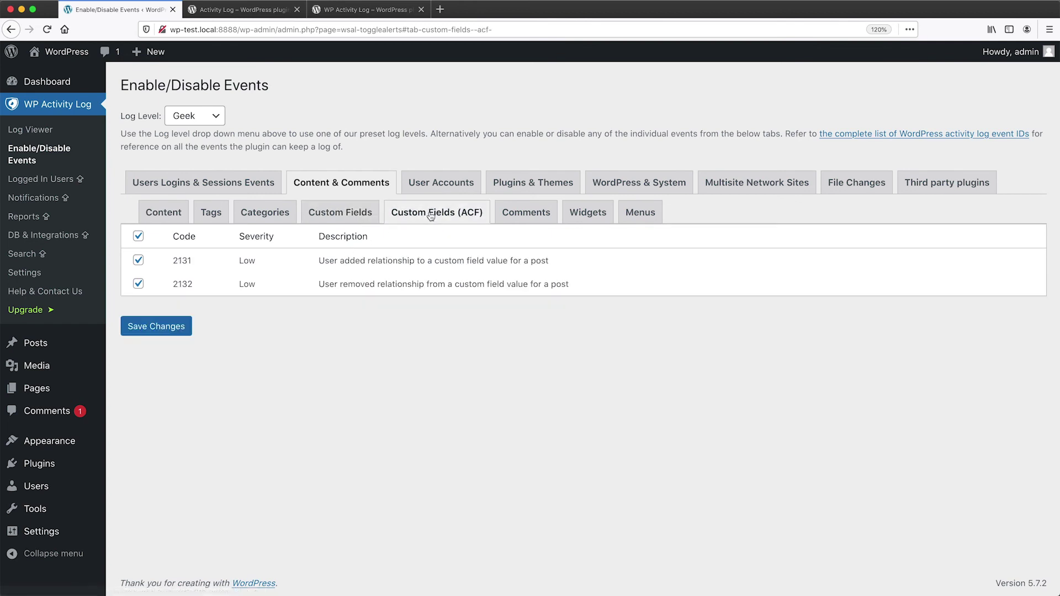
Step: Under User Accounts, disable event 4000 (new user created) and save the changes
{"action": "left_click", "coordinate": [465, 183]}
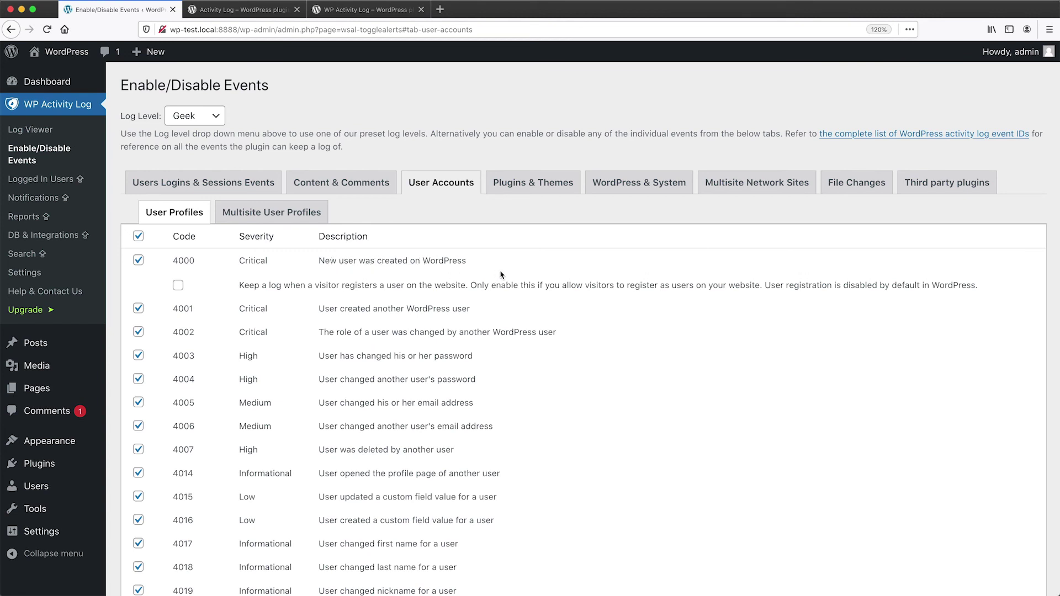
{"action": "left_click", "coordinate": [139, 261]}
{"action": "scroll", "coordinate": [166, 359], "scroll_direction": "down", "scroll_amount": 5}
{"action": "left_click", "coordinate": [157, 549]}
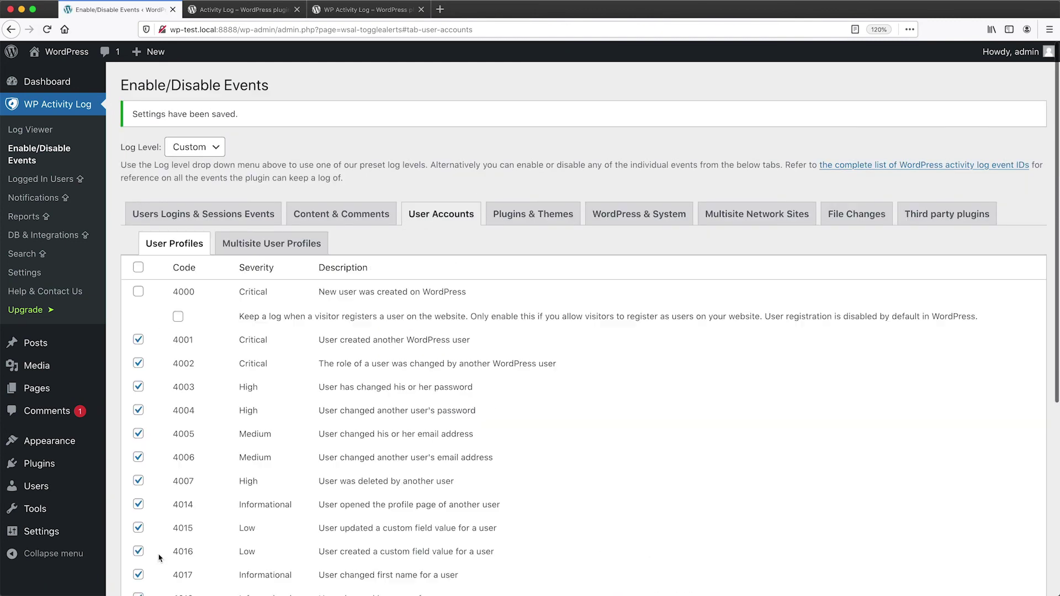